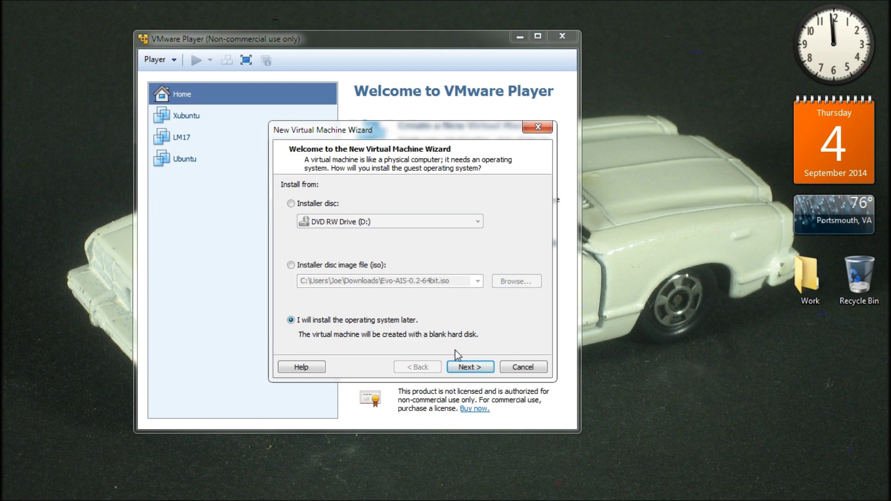
Step: Pass the welcome page and choose Linux, version Ubuntu 64-bit, as the guest OS
click(476, 367)
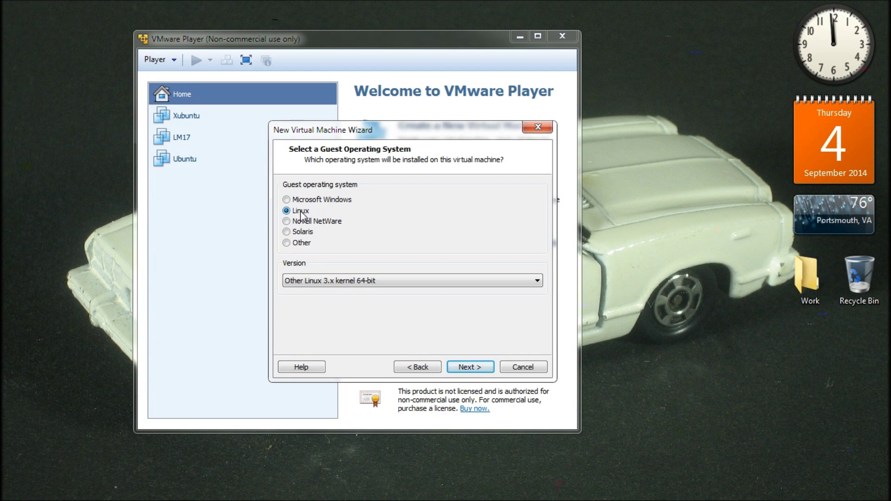
click(535, 281)
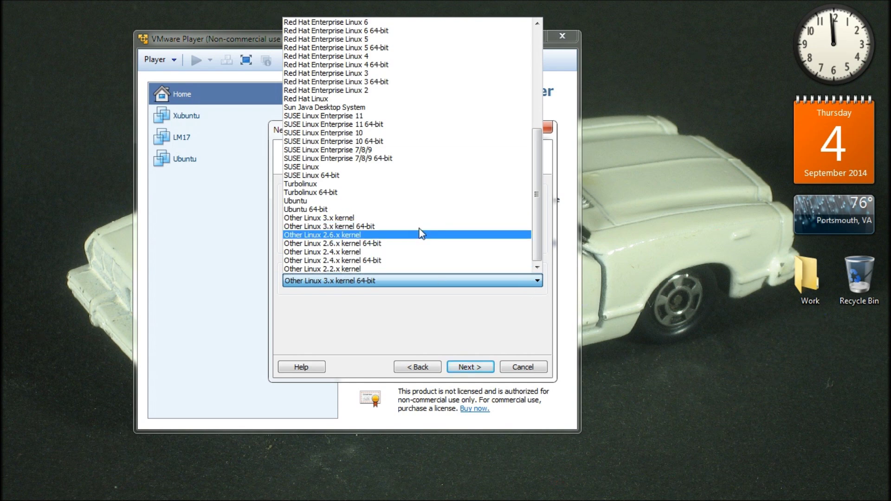
scroll(421, 232, up, 1)
scroll(421, 232, down, 1)
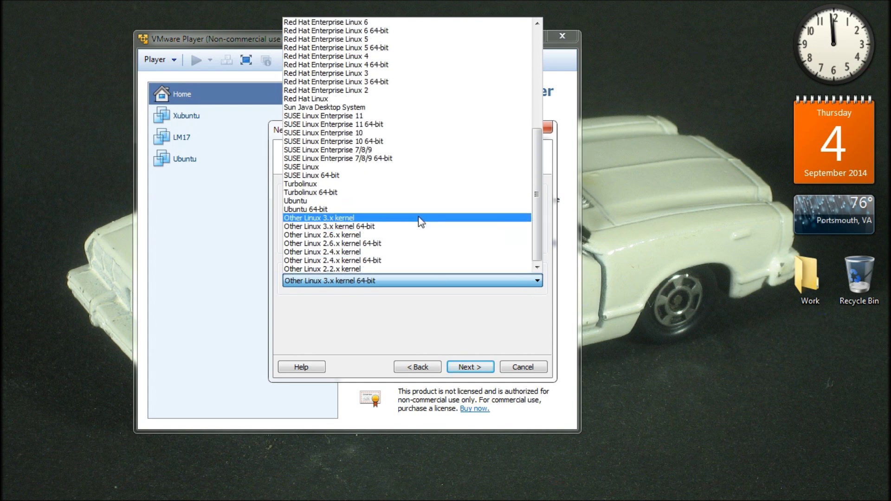
click(420, 209)
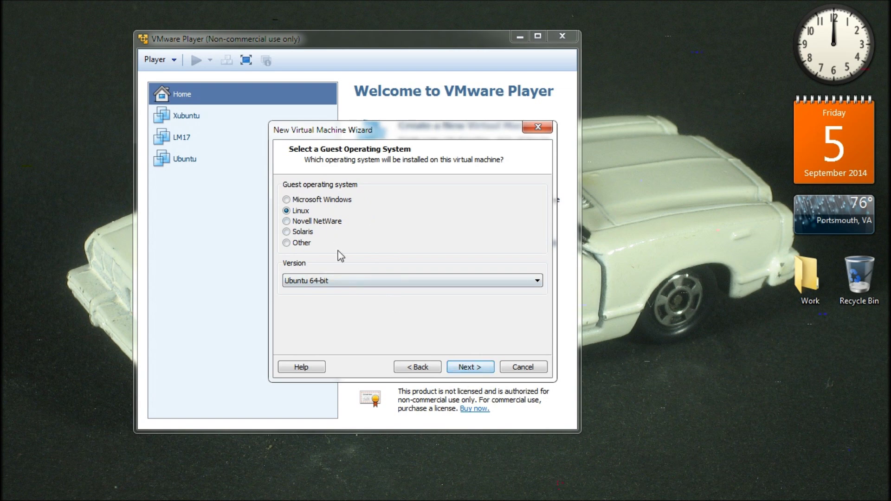
click(536, 285)
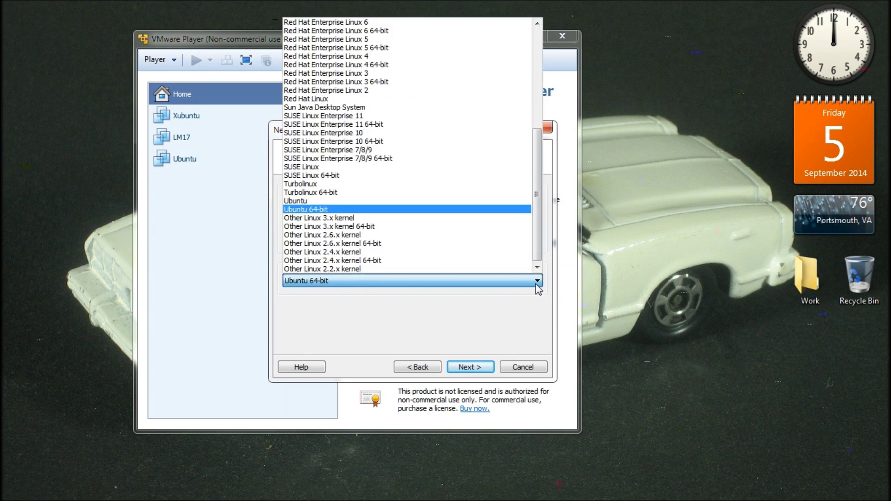
scroll(413, 230, up, 7)
scroll(413, 234, up, 1)
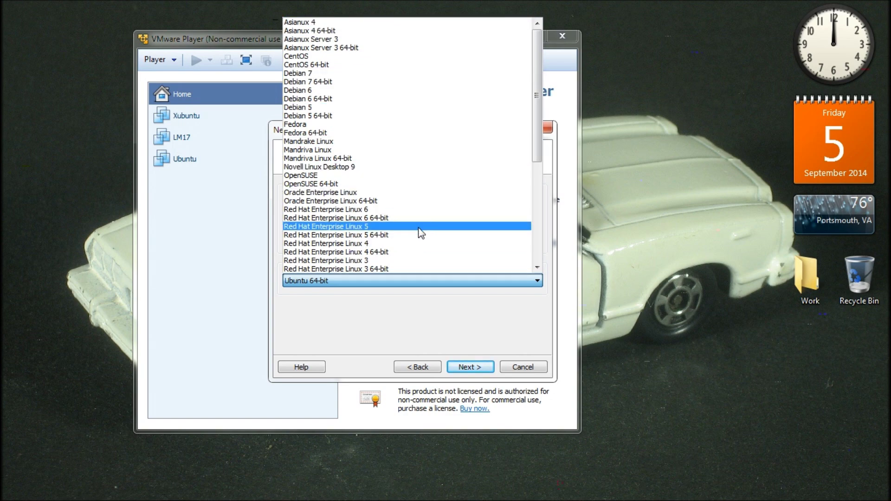
scroll(421, 233, down, 7)
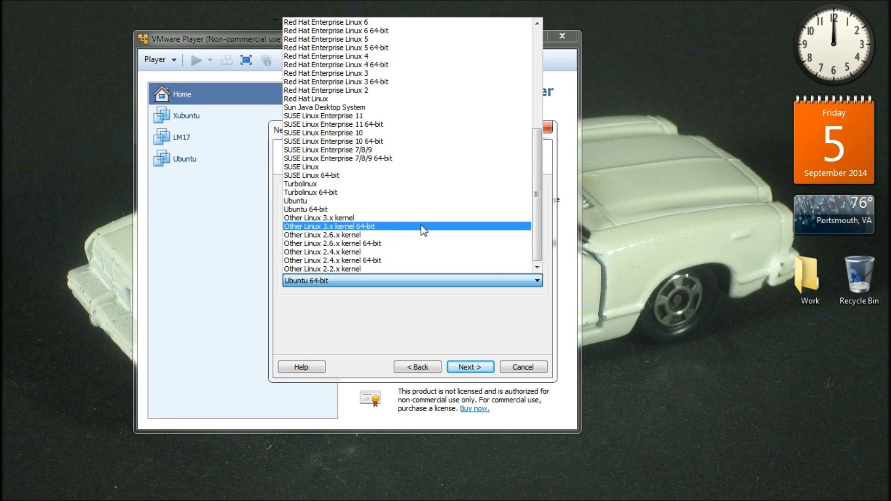
click(430, 299)
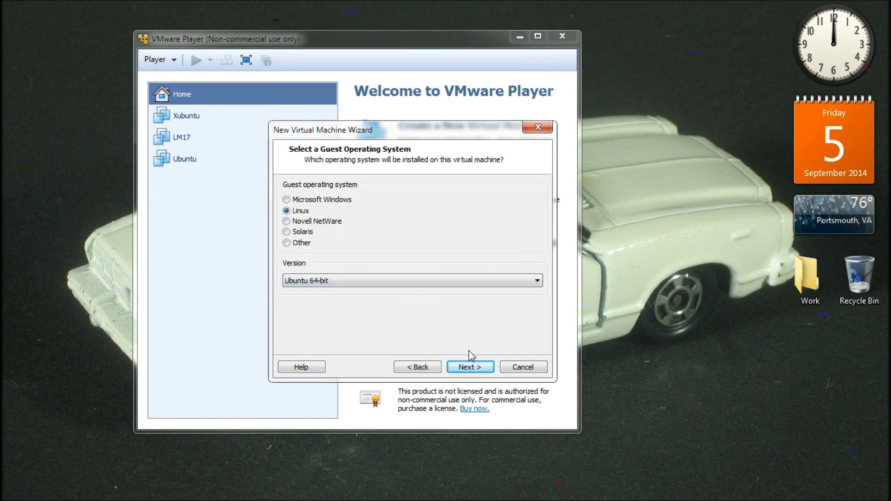
Step: Advance to the naming page and keep 'Ubuntu 64-bit' as the virtual machine name
click(477, 369)
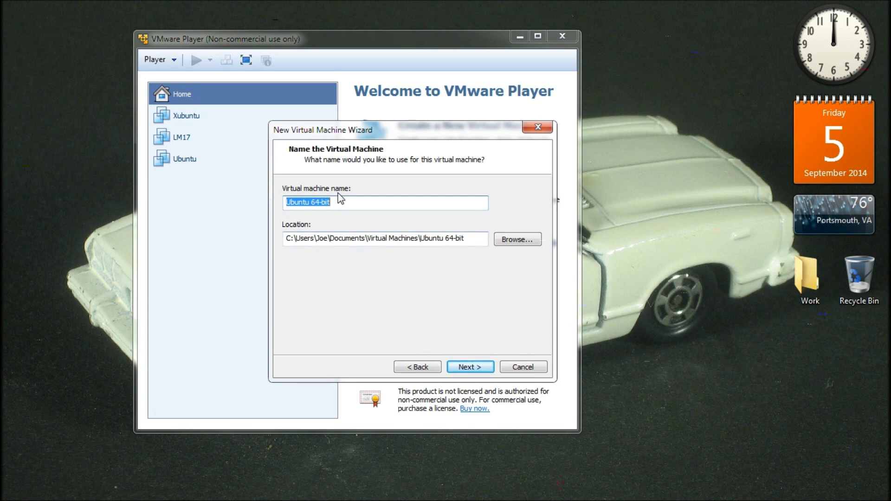
click(345, 204)
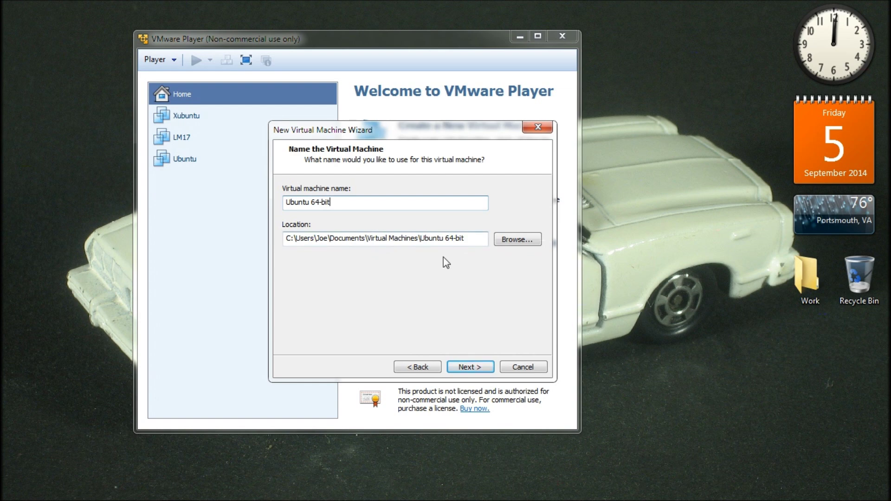
Step: Replace the 20.0 GB maximum disk size with 40 GB and continue
click(470, 367)
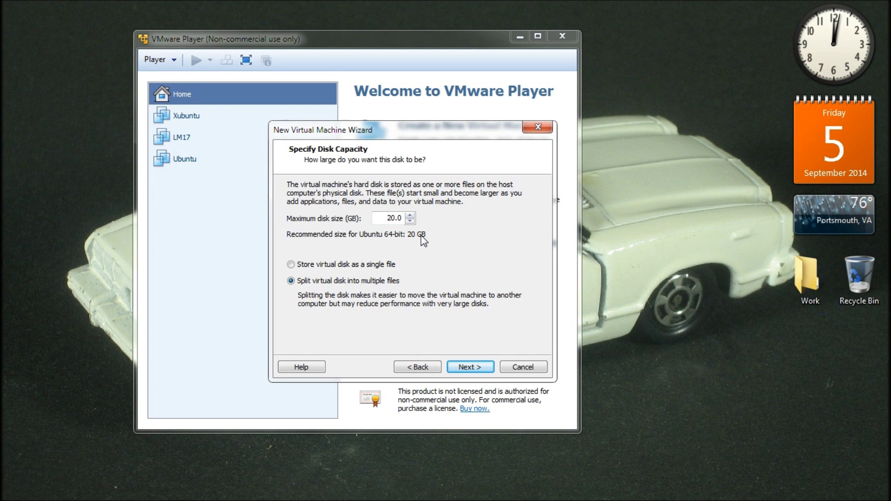
double_click(396, 214)
text(40)
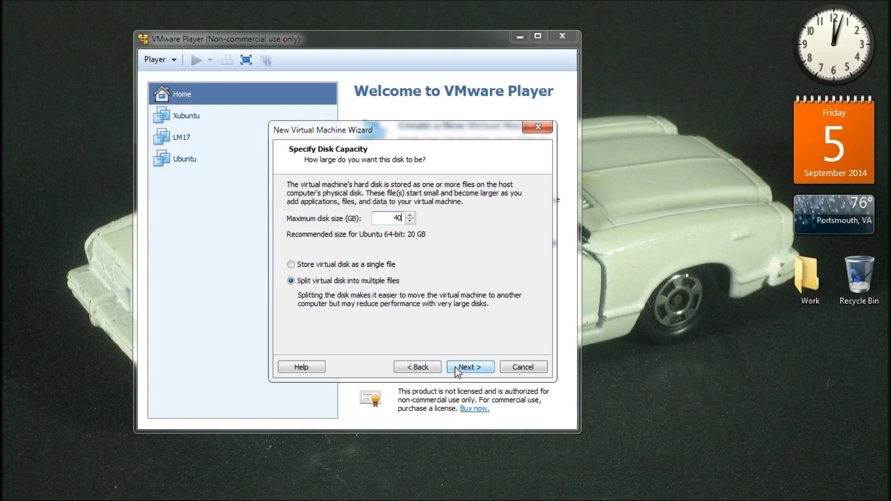
click(455, 367)
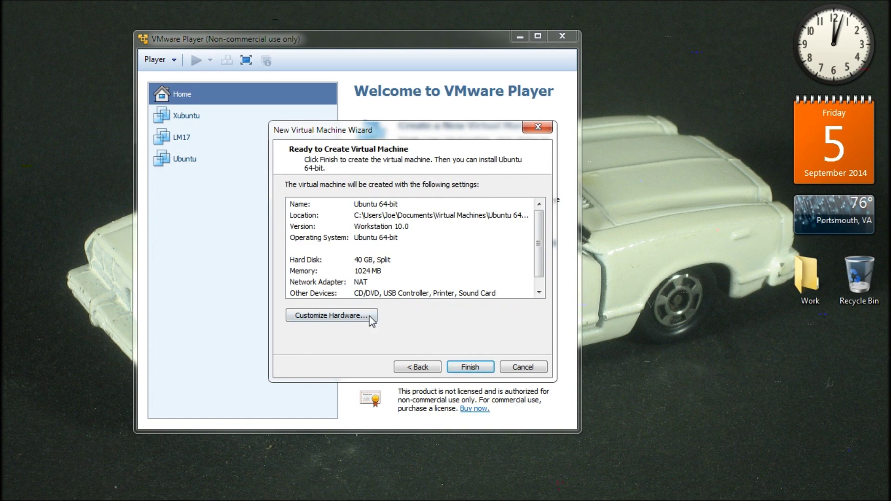
Step: Open Customize Hardware and change the memory from 1024 MB to 3104 MB
click(353, 316)
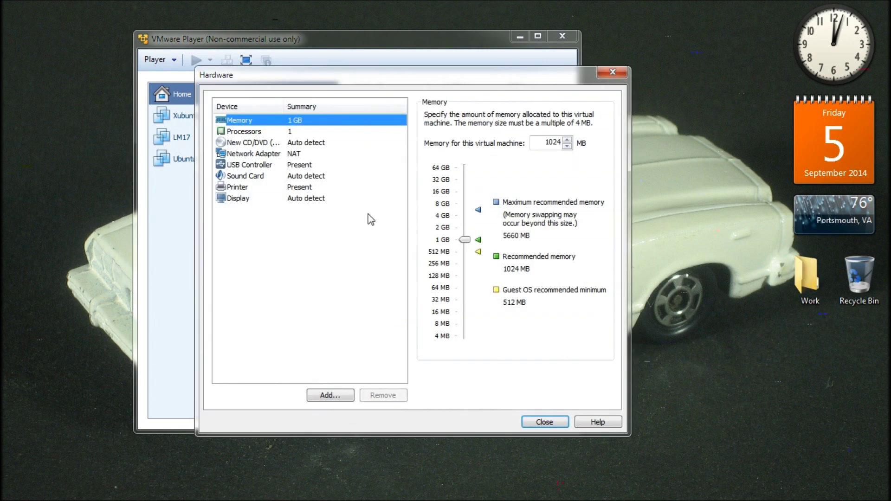
drag(425, 85, 425, 129)
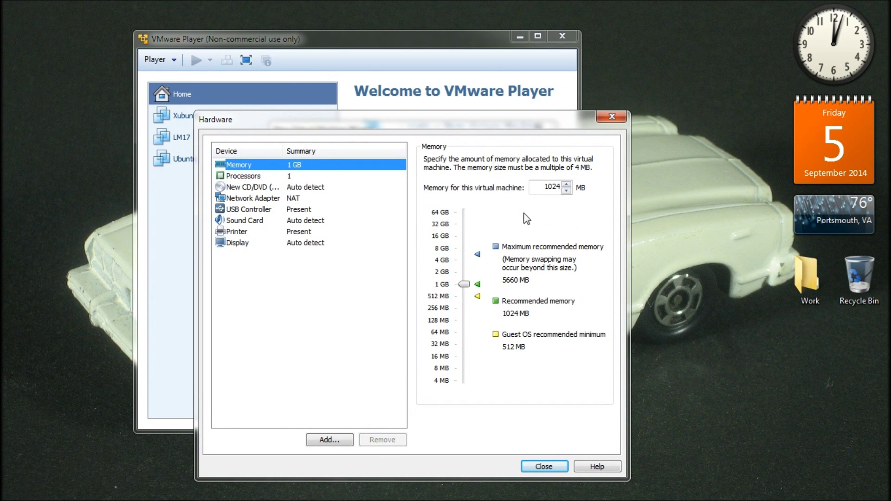
double_click(549, 188)
text(300)
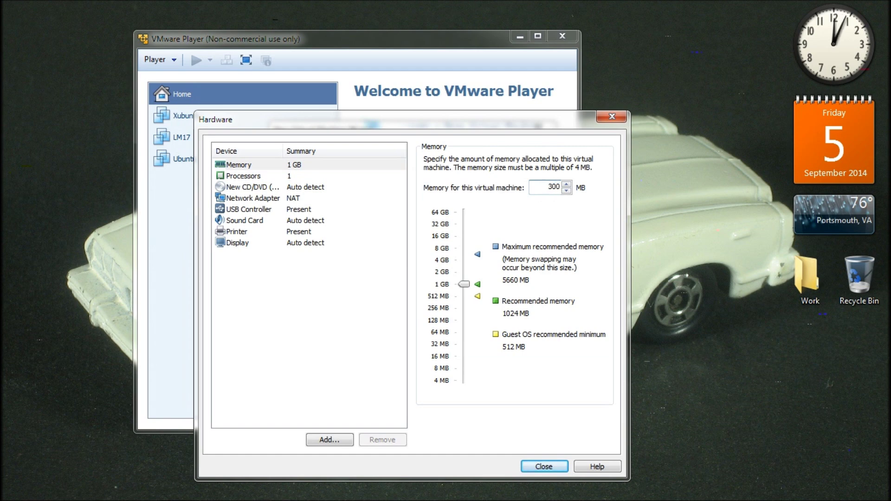
key(BackSpace)
key(BackSpace)
key(BackSpace)
text(3096)
key(BackSpace)
key(BackSpace)
key(BackSpace)
text(104)
Step: Set Number of processor cores to 2 in the Processors settings
click(325, 177)
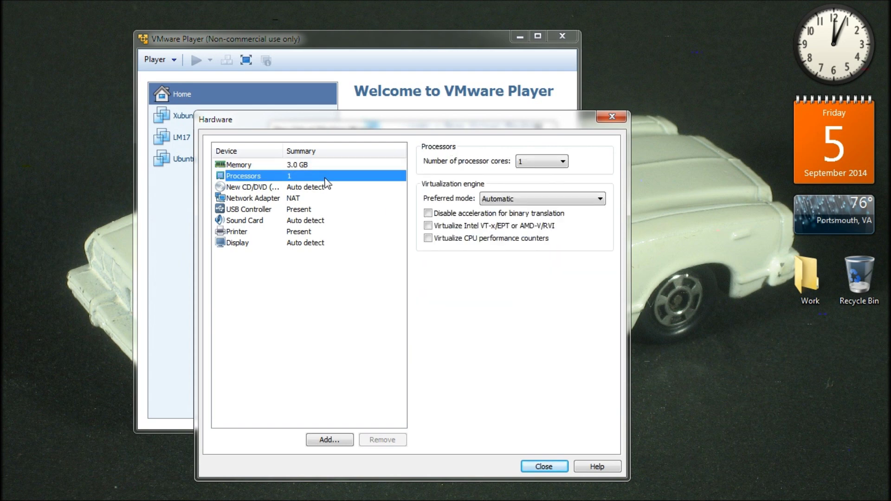
click(563, 161)
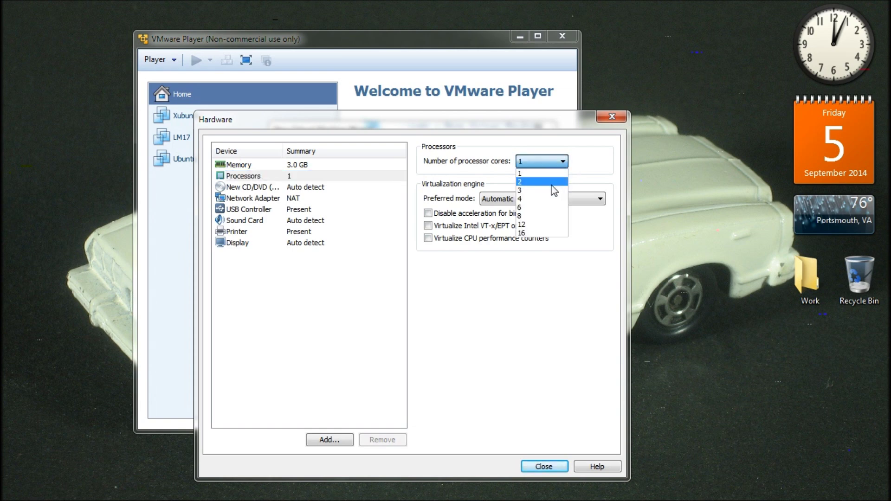
click(550, 183)
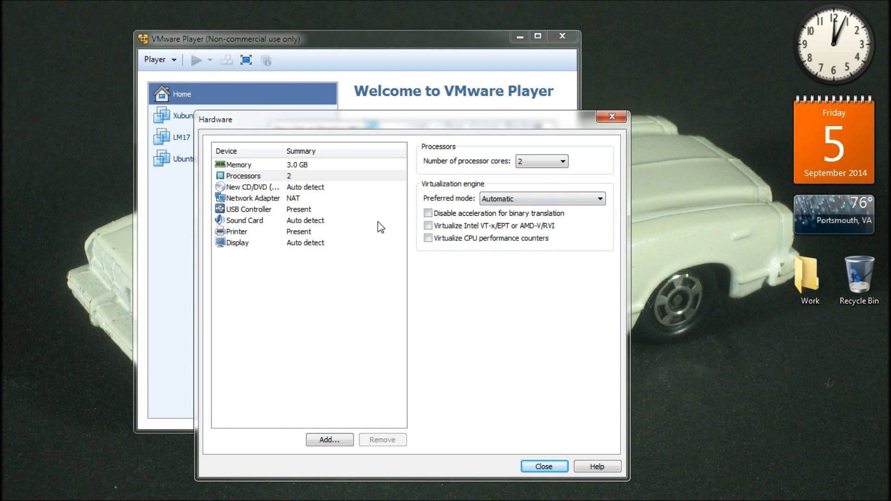
Step: Set New CD/DVD to Use physical drive with Auto detect, abandoning the ISO image option
click(354, 190)
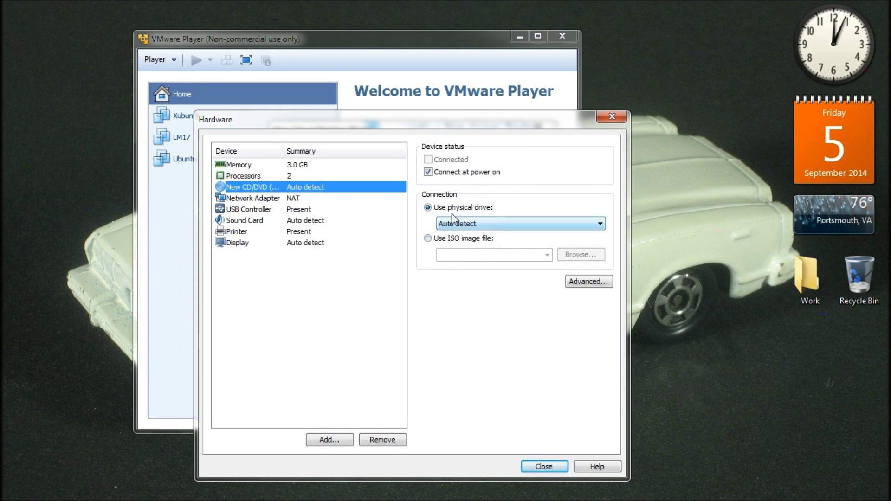
click(595, 226)
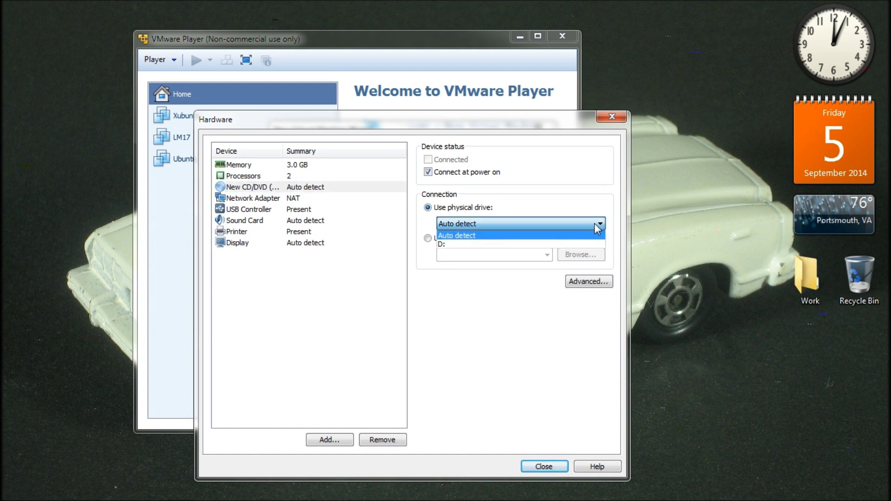
click(567, 243)
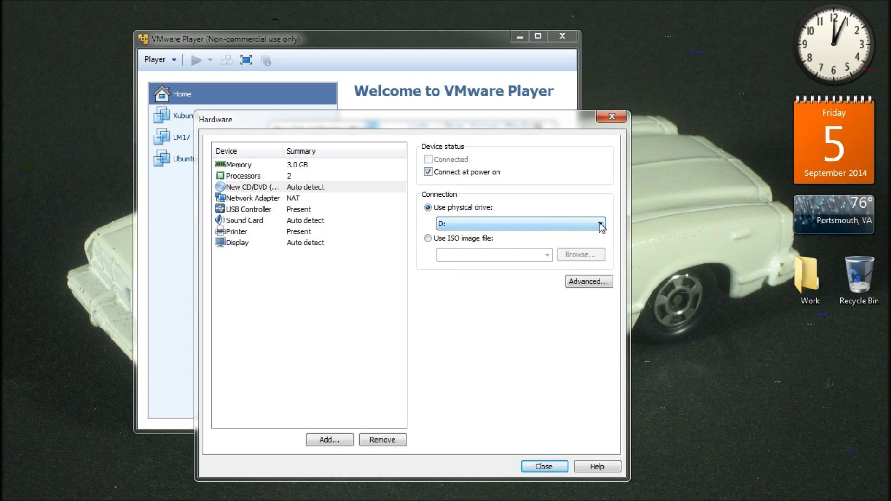
click(601, 226)
click(565, 237)
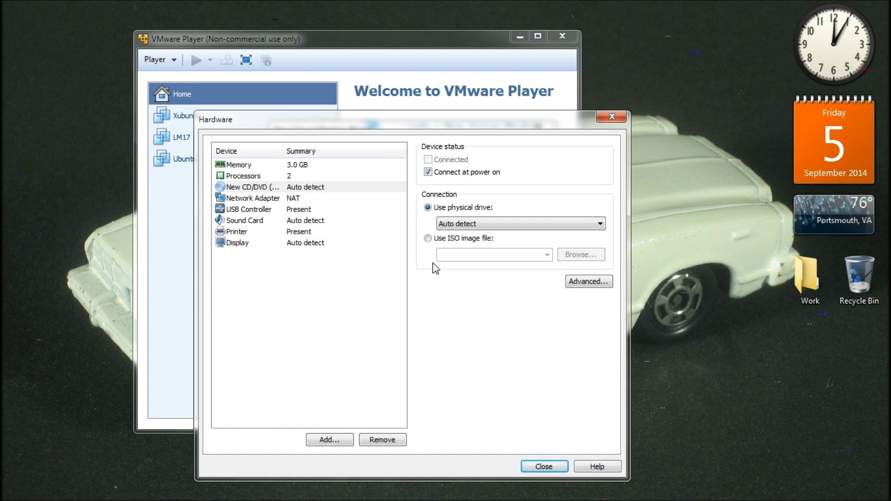
click(427, 238)
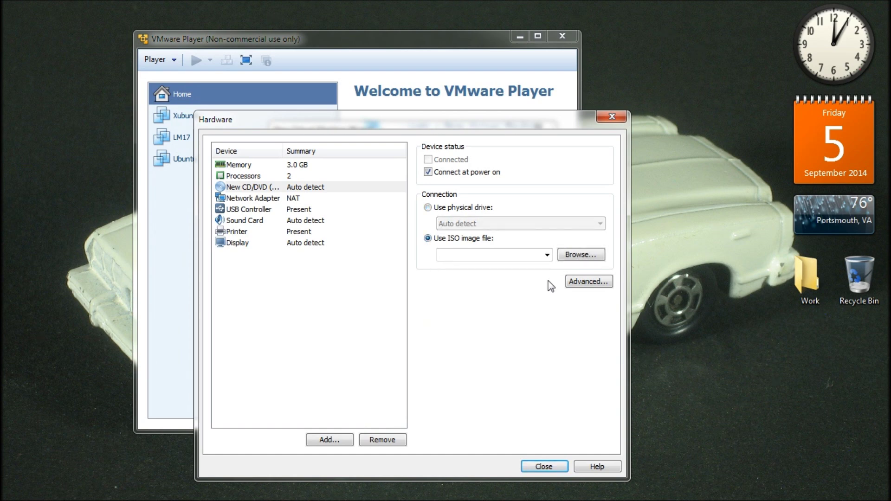
click(575, 256)
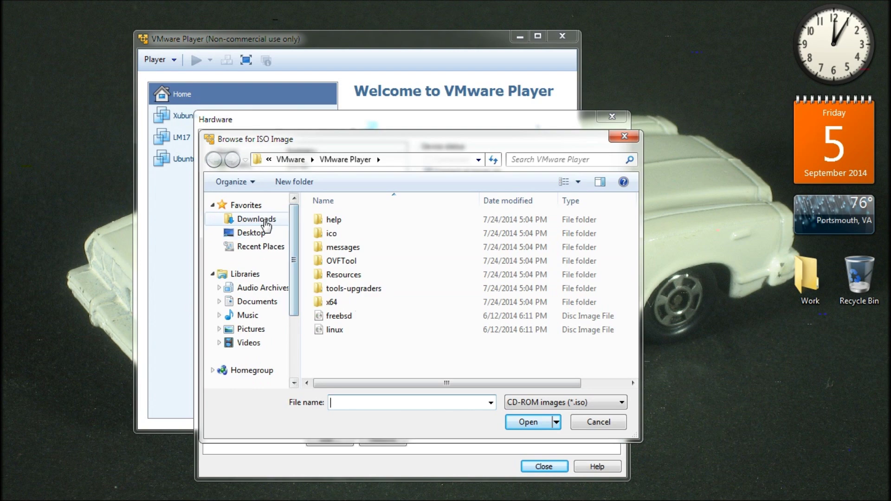
click(258, 220)
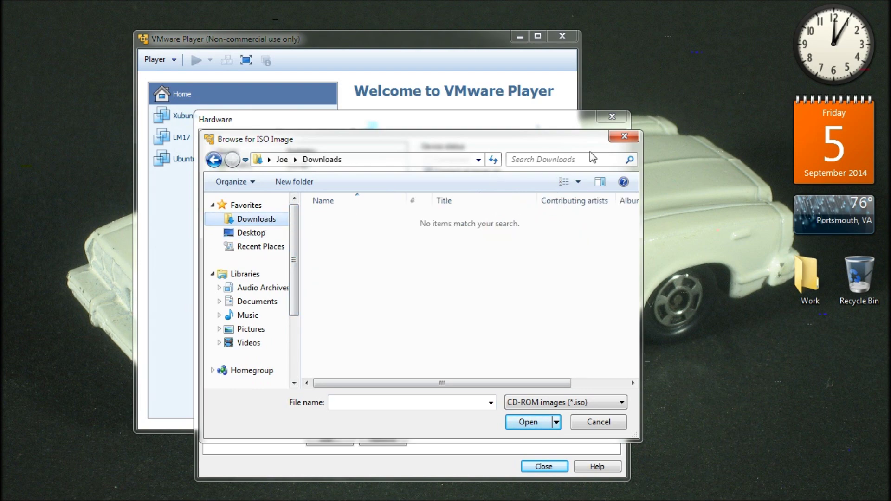
click(624, 137)
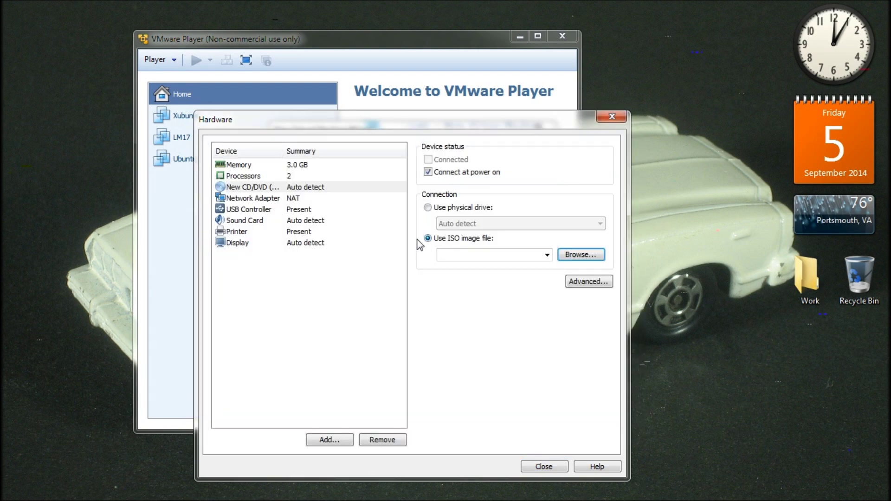
click(428, 208)
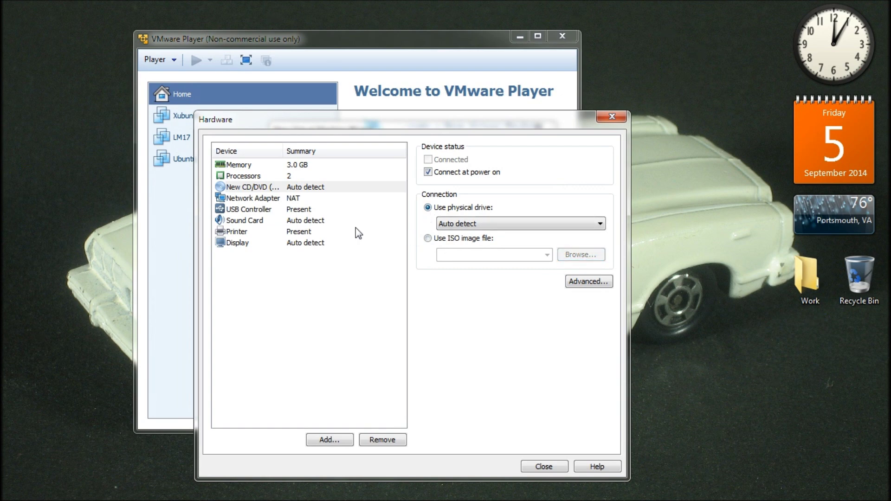
click(323, 244)
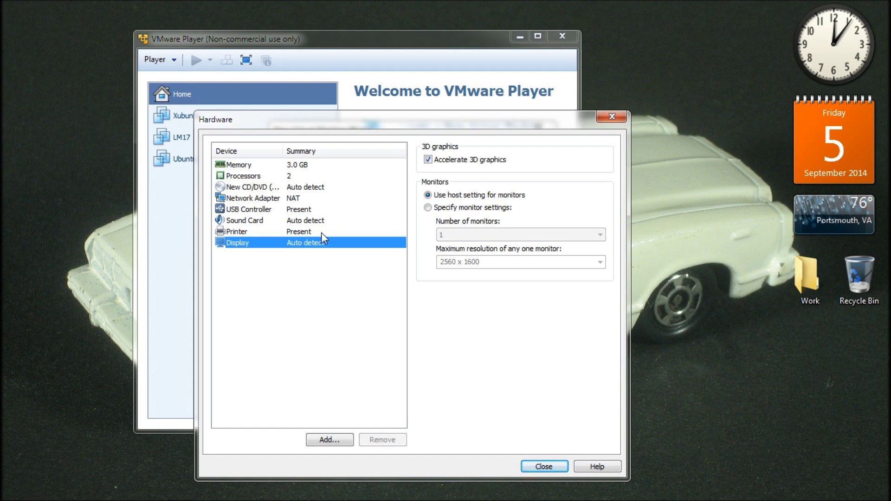
Step: Recheck the Processors entry and close the Hardware dialog back to the Ready to Create summary
click(316, 177)
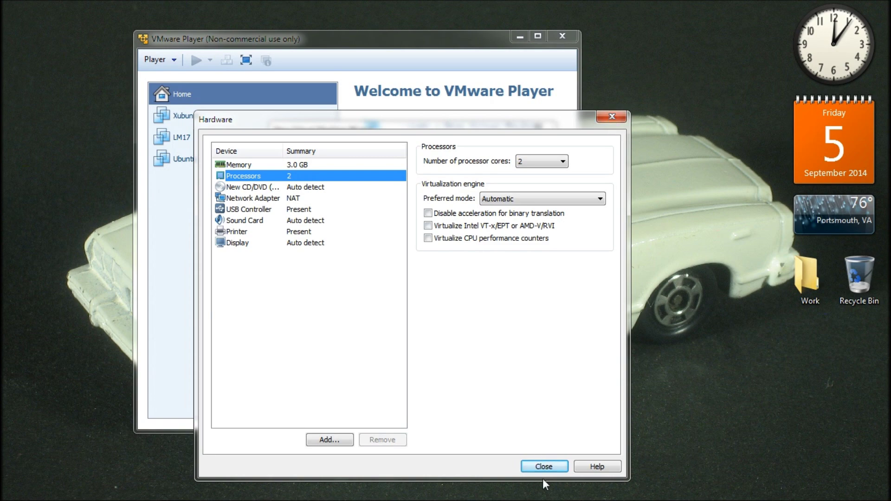
click(552, 467)
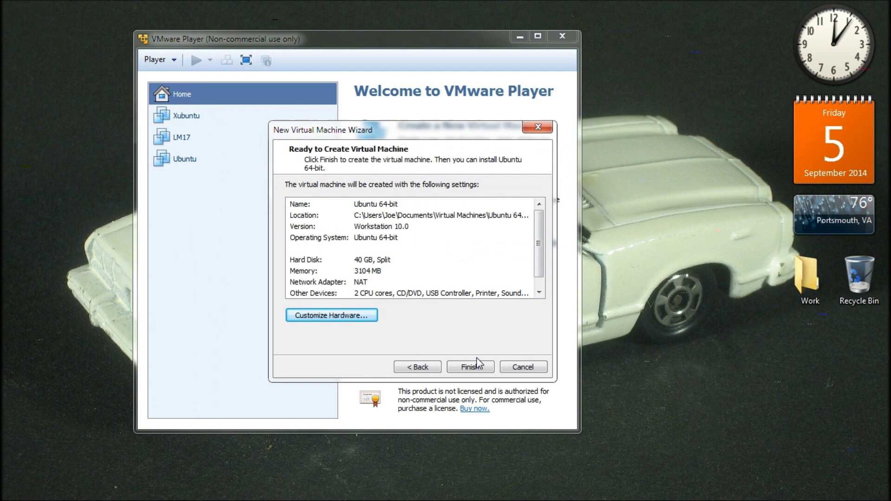
Step: Finish the wizard to create the Ubuntu 64-bit machine, then choose Play virtual machine
click(478, 372)
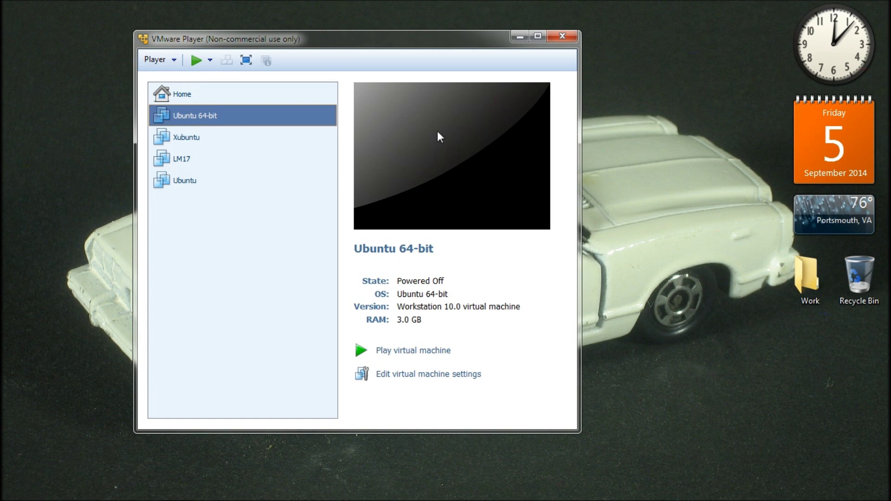
click(421, 352)
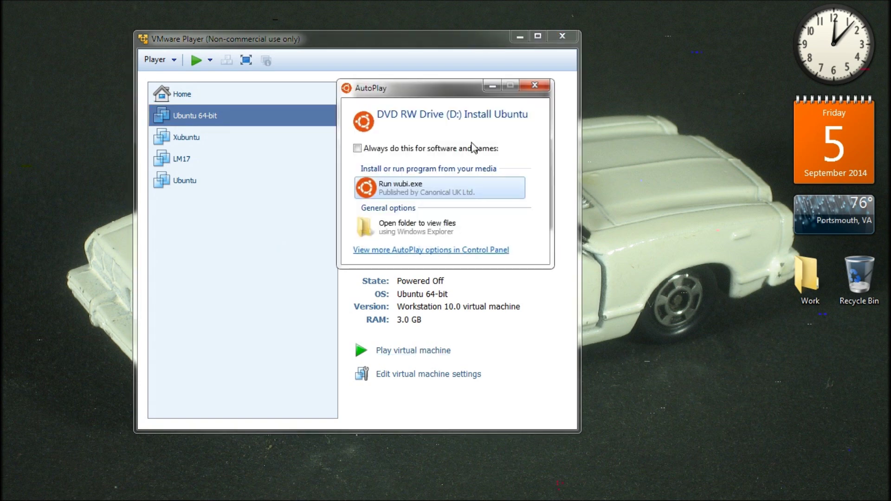
Step: Dismiss the AutoPlay popup and power on the Ubuntu 64-bit virtual machine
click(528, 87)
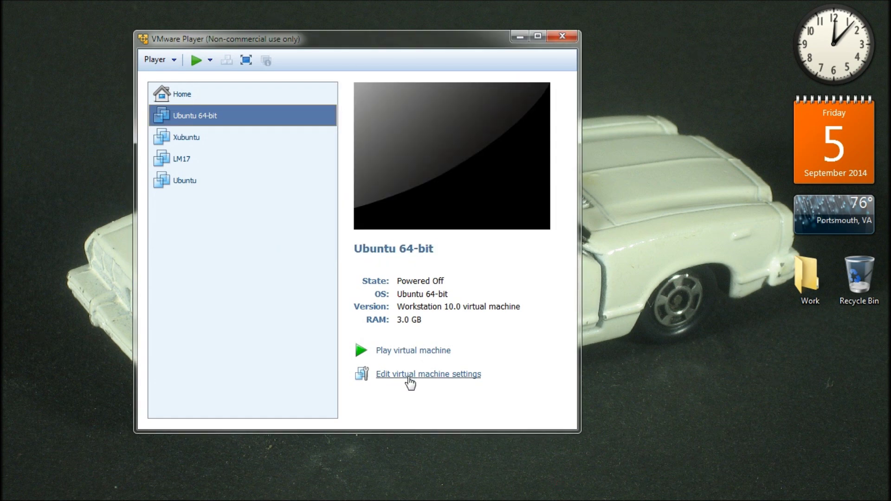
click(404, 353)
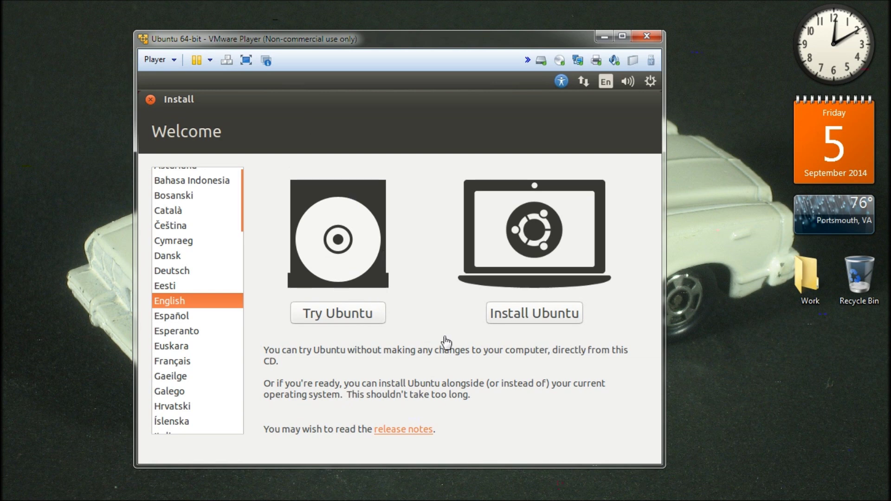
Step: Give the VM console input focus and choose Install Ubuntu on the Welcome screen
click(546, 320)
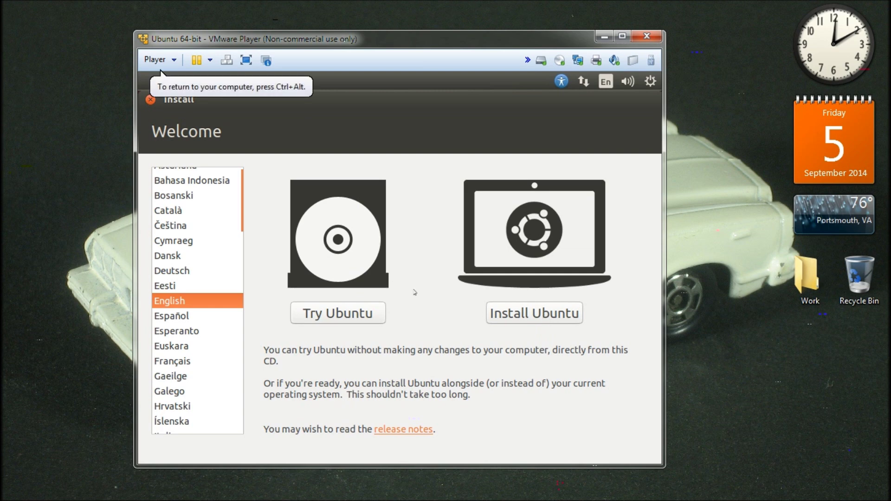
click(514, 312)
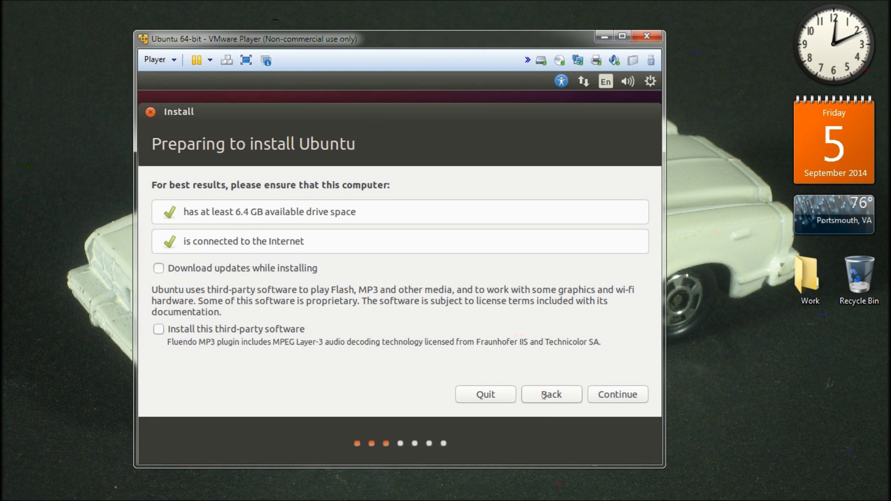
Step: Continue past Preparing to install Ubuntu with updates and third-party software left unticked
click(623, 398)
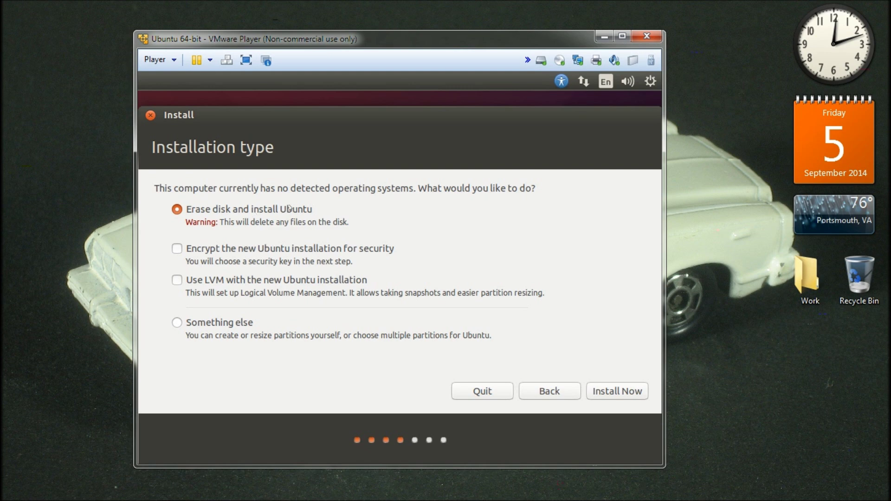
Step: Choose Erase disk and install Ubuntu as the installation type and start the install
click(235, 325)
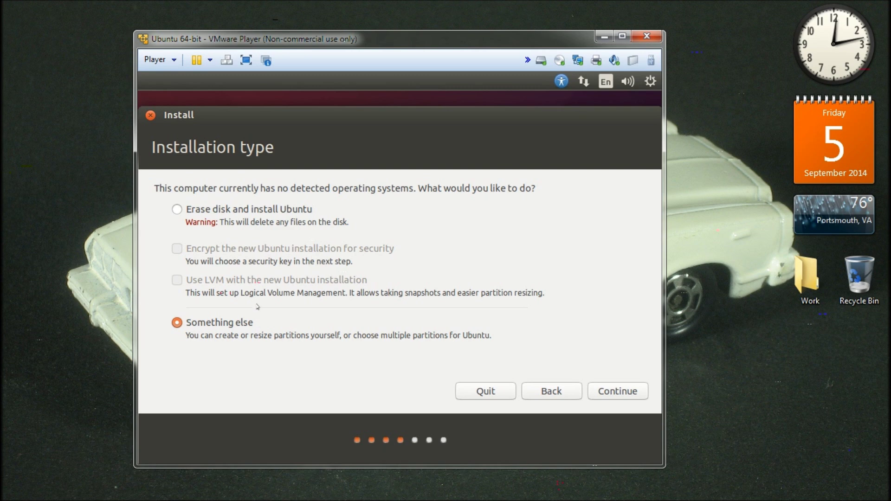
click(185, 213)
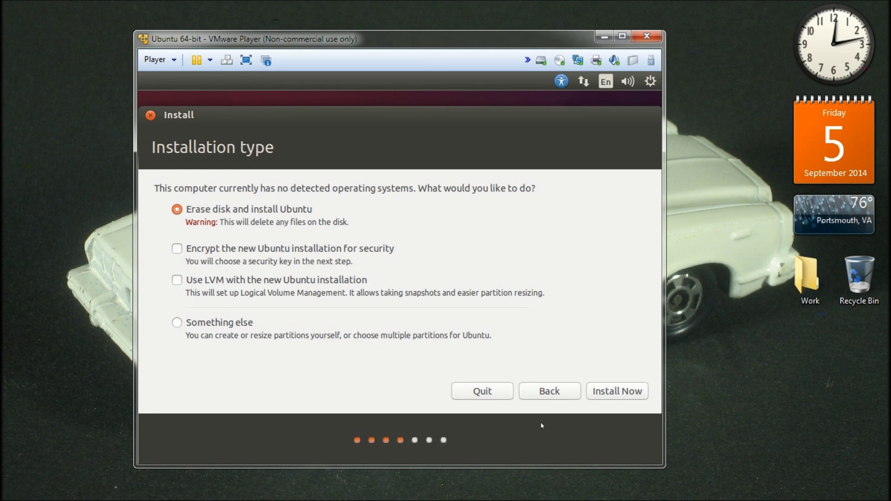
click(591, 390)
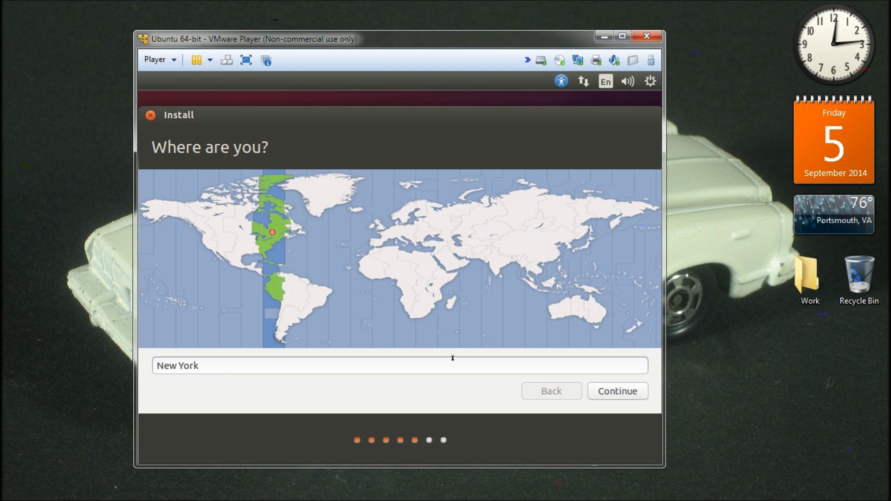
Step: Confirm New York as the location, then keep the English (US) keyboard layout
click(611, 398)
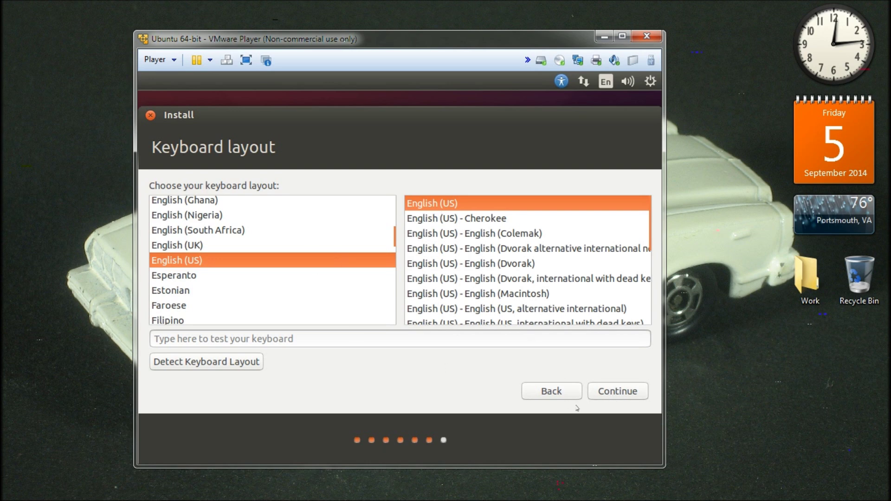
click(616, 394)
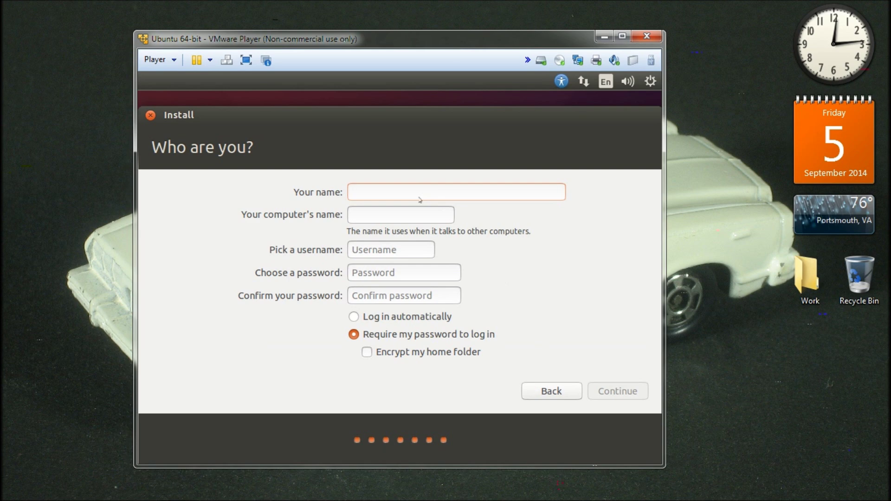
Step: Enter the full name and fix the computer name so it ends in 'ubuntu-vm-test'
text(Joe)
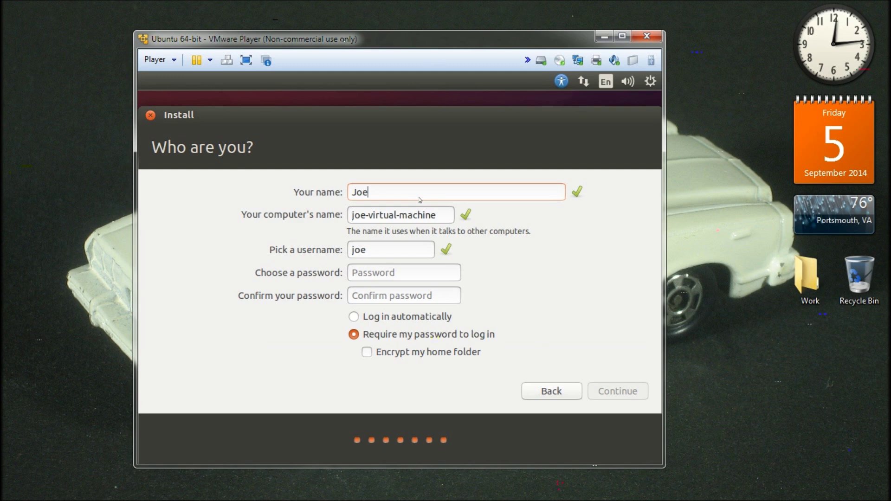
text( Collins)
click(435, 215)
drag(378, 218, 363, 215)
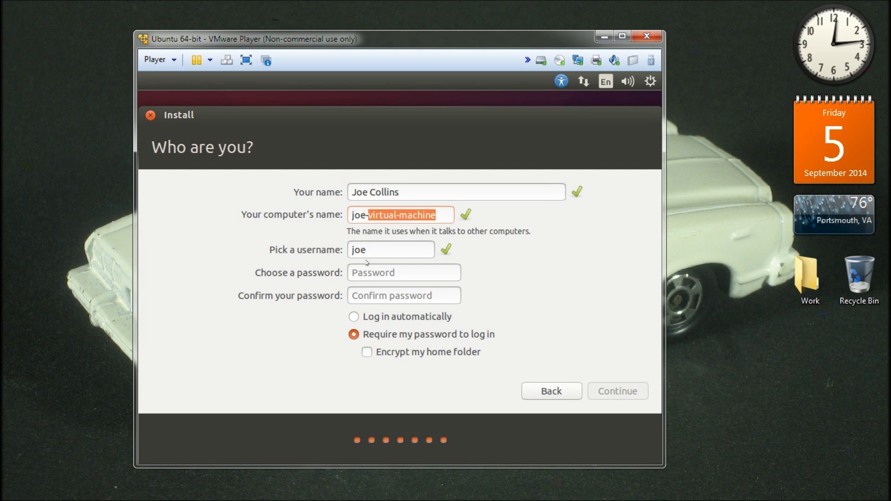
text(ub)
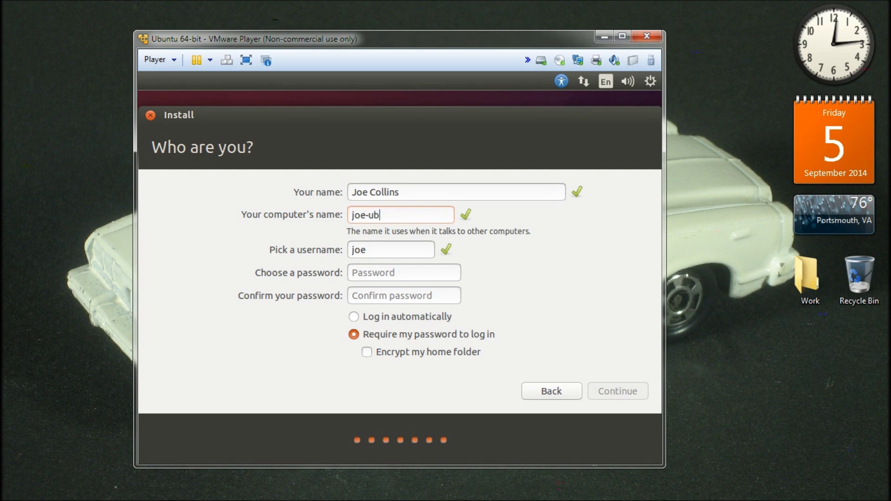
text(untu-bm)
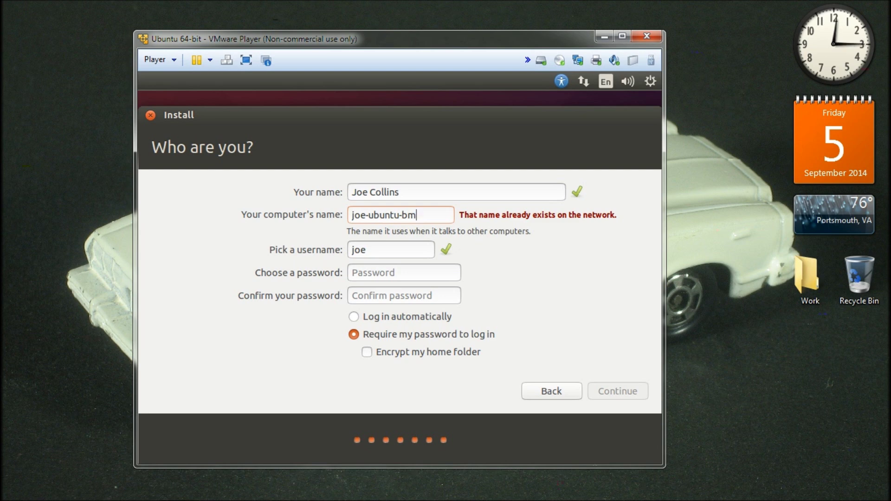
text(-)
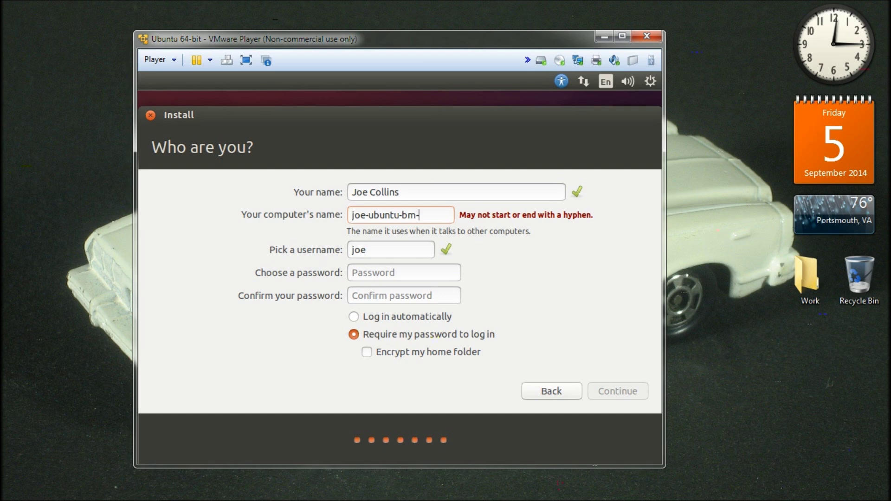
text(test)
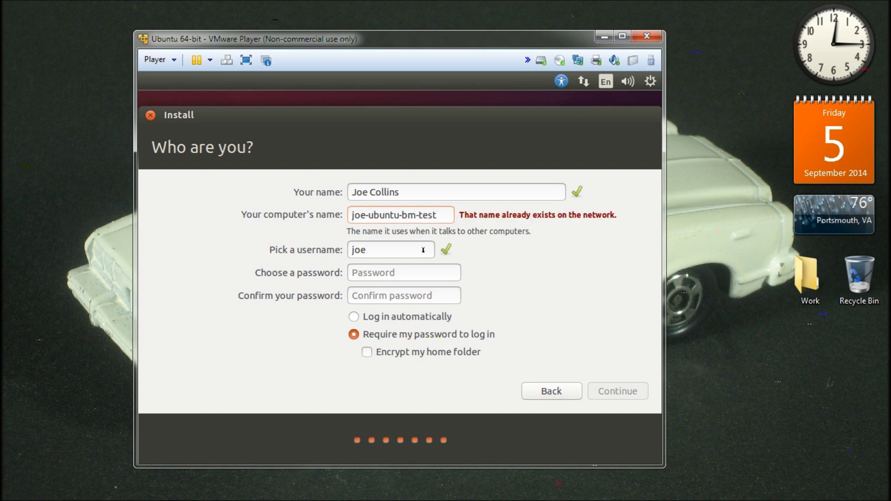
click(407, 216)
key(BackSpace)
text(v)
Step: Enter the account password and type it again in the confirmation field
click(409, 273)
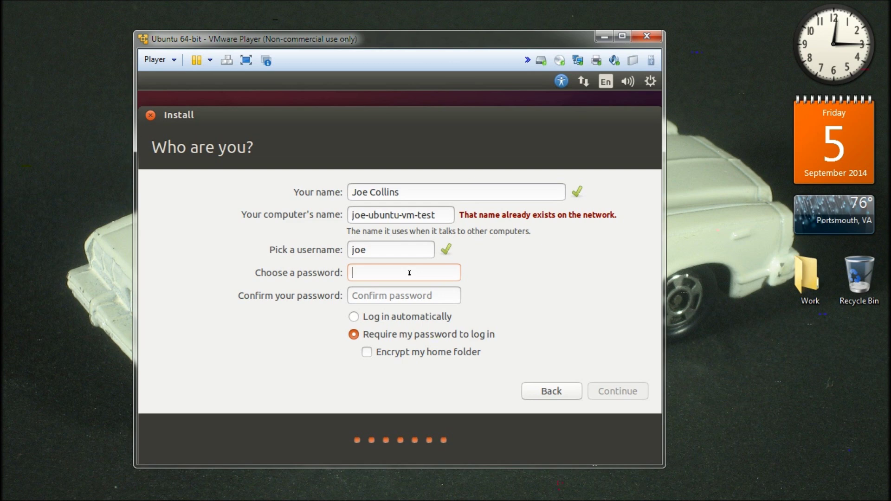
text(••)
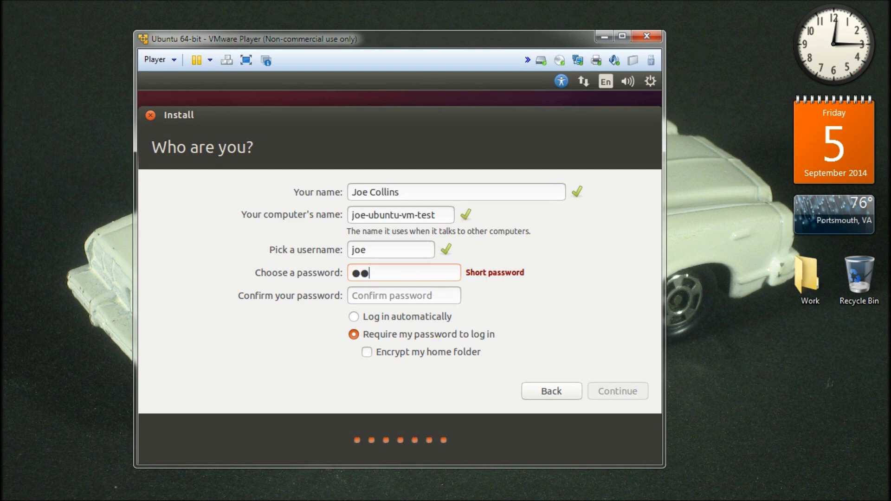
text(••••)
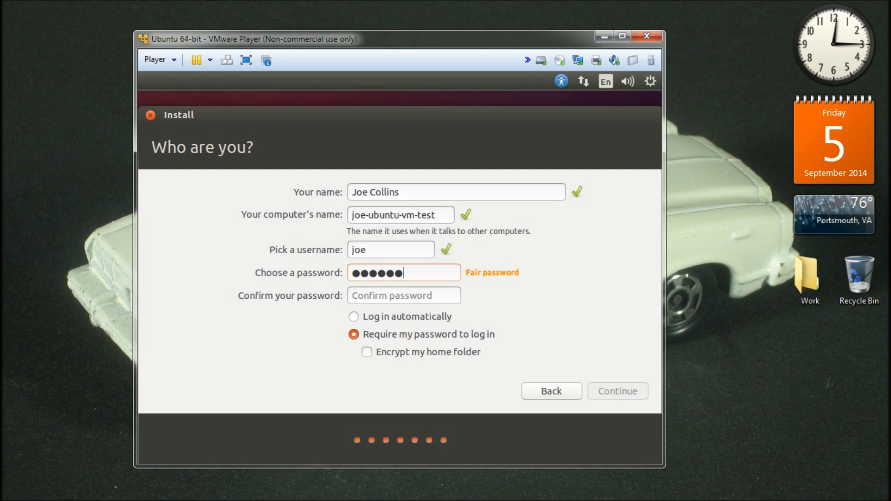
click(397, 296)
text(••••••)
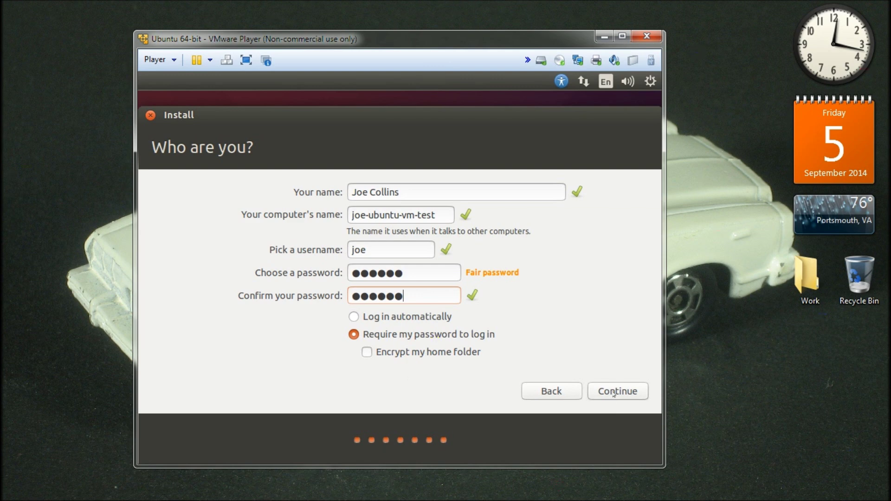
Step: Submit the Who are you? details so Ubuntu continues copying files
key(Return)
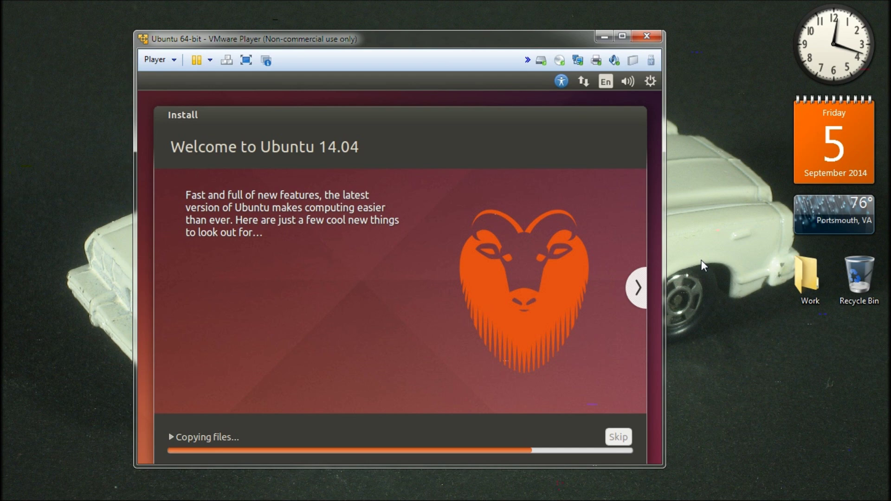
Step: Release focus from the virtual machine while the installation keeps copying files
click(702, 261)
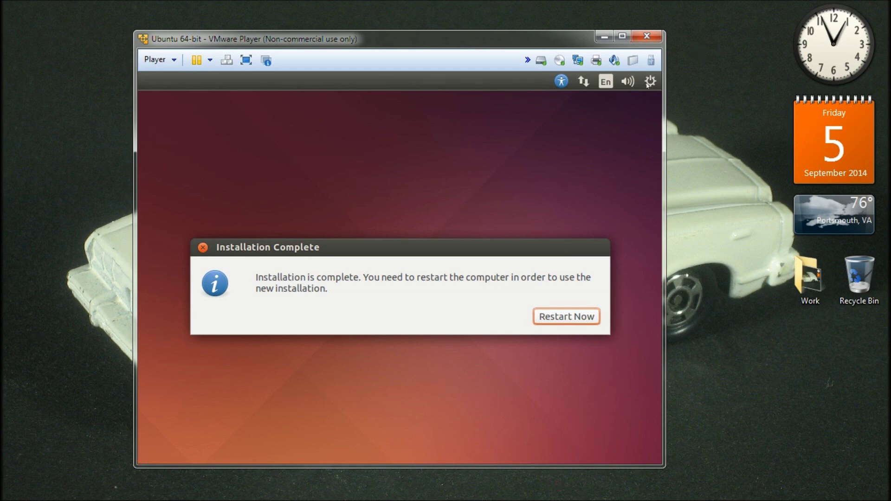
Step: Reboot the freshly installed Ubuntu guest by accepting Restart Now
click(650, 80)
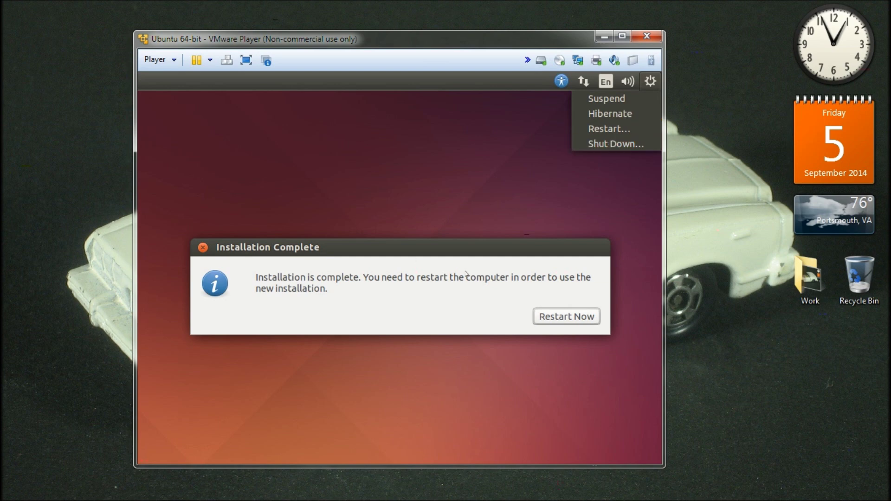
click(620, 146)
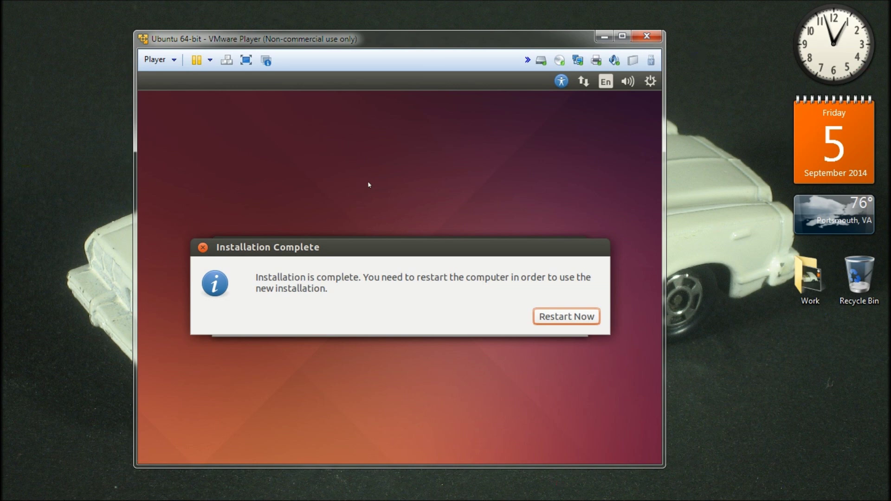
key(Return)
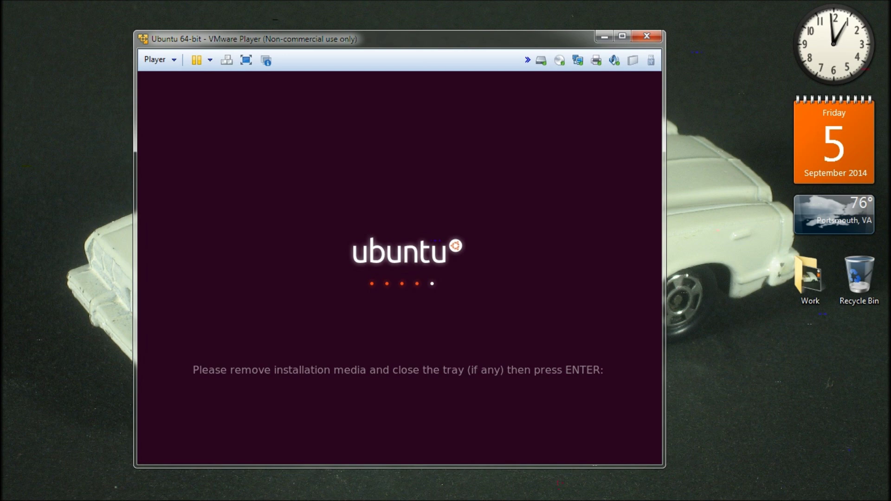
Step: Confirm the installation media is removed and let the VM power off
key(Return)
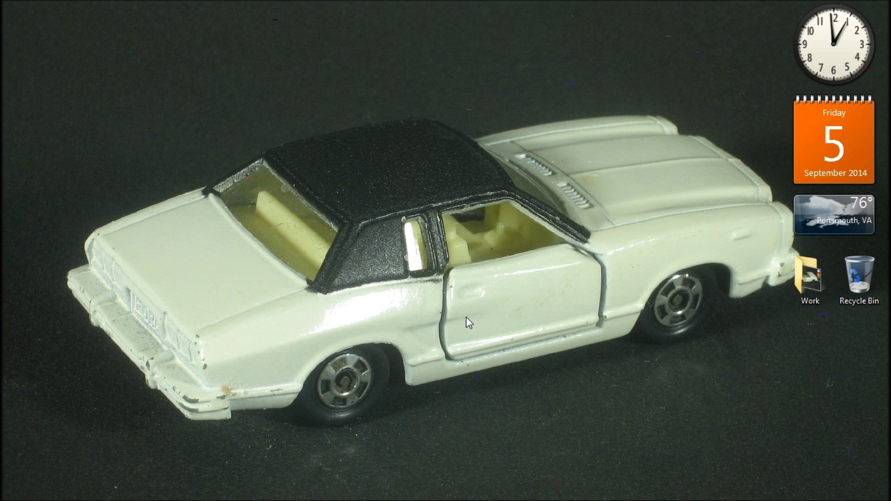
mouse_move(169, 500)
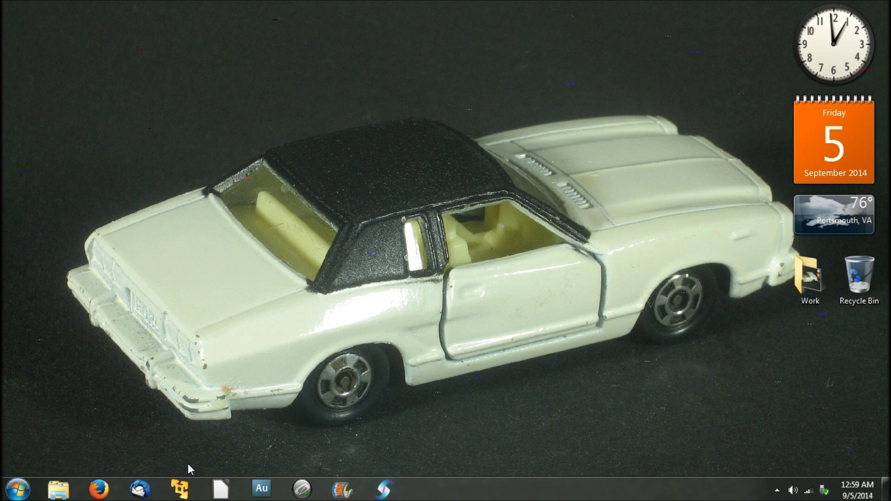
Step: Relaunch VMware Player and review the Ubuntu 64-bit CD/DVD (SATA) settings, cancelling without changes
click(180, 490)
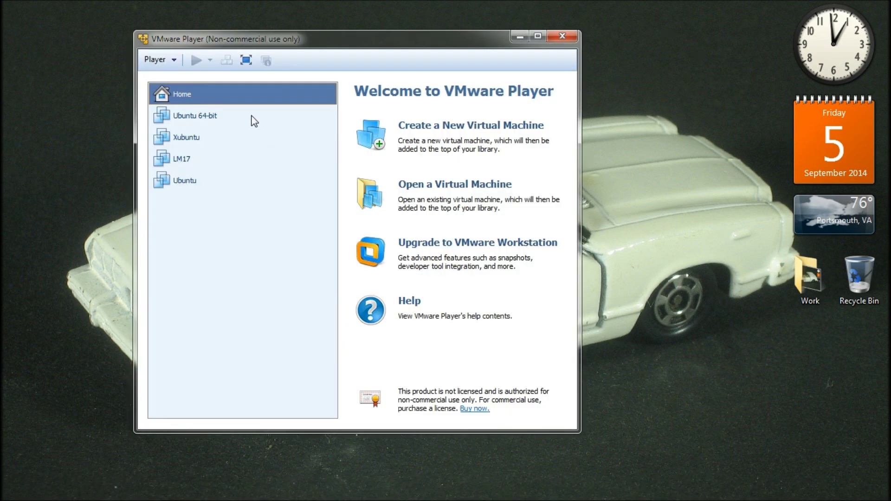
click(245, 123)
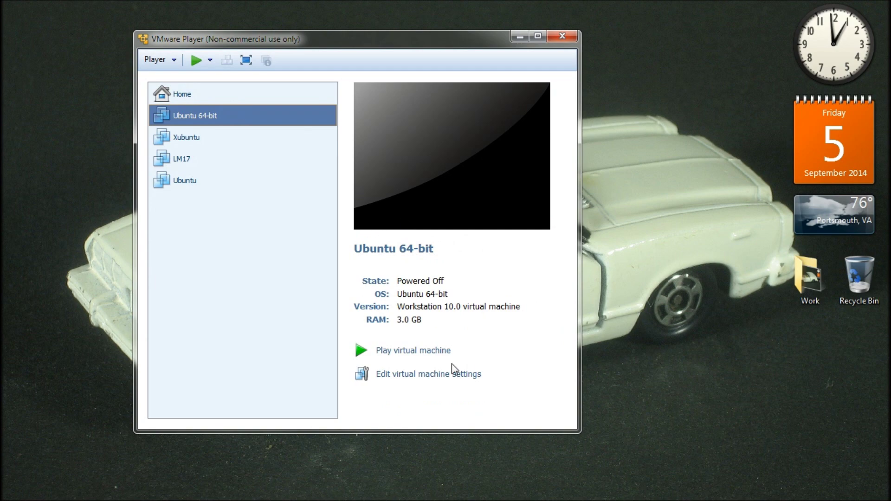
click(457, 376)
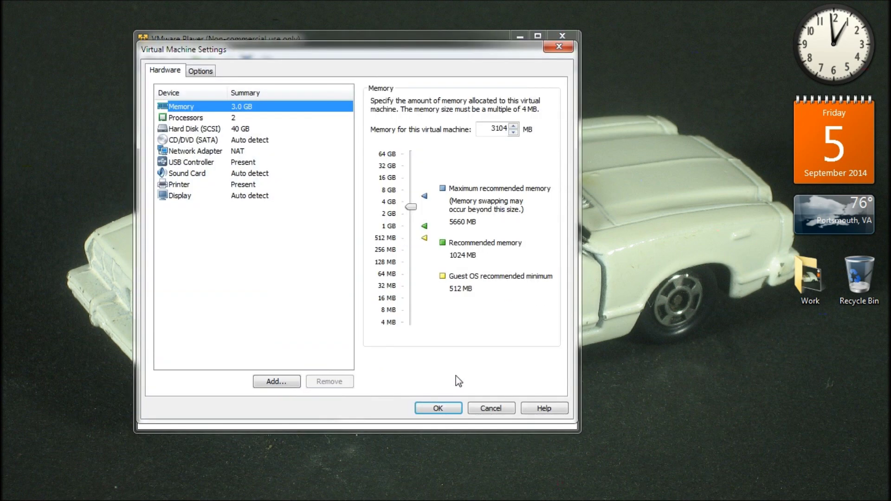
drag(321, 47, 383, 51)
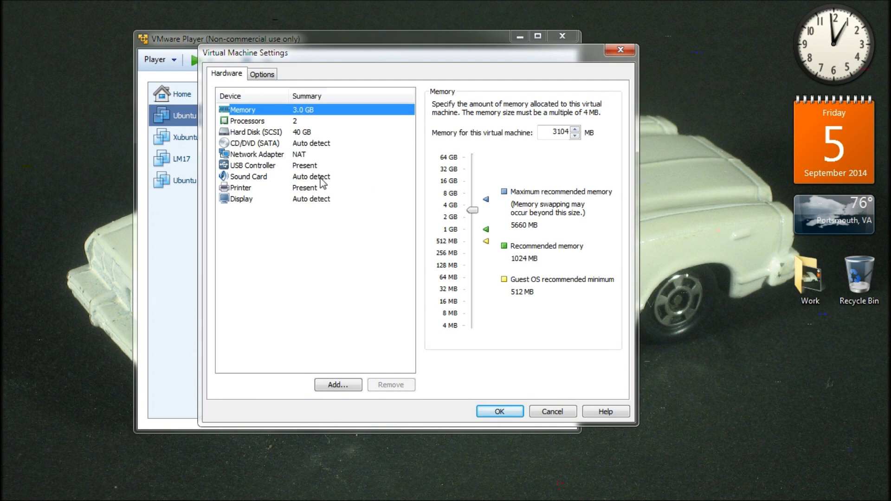
click(315, 148)
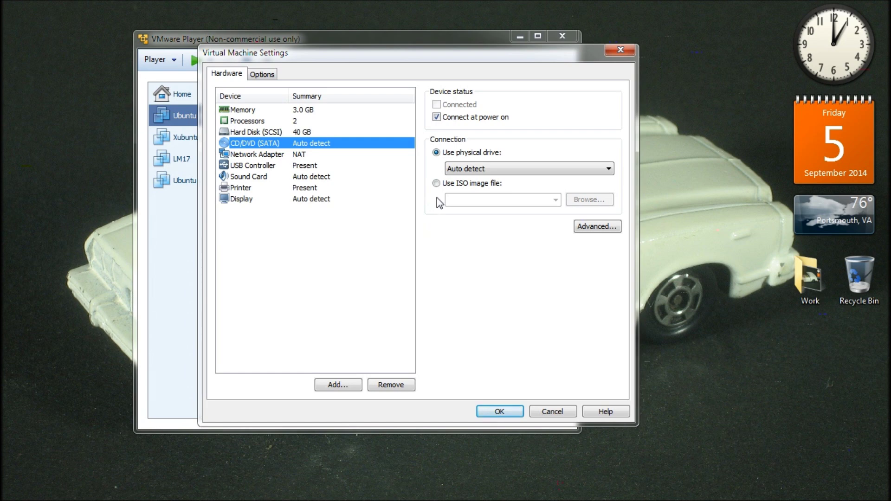
click(436, 183)
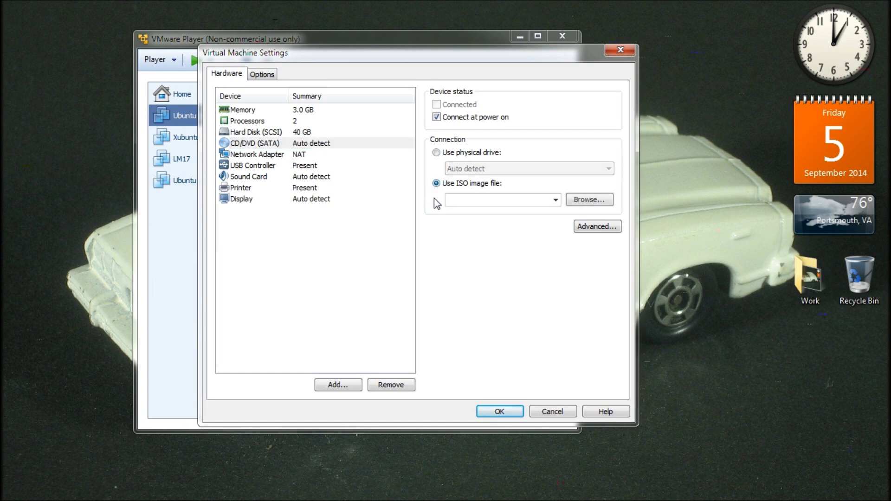
click(436, 153)
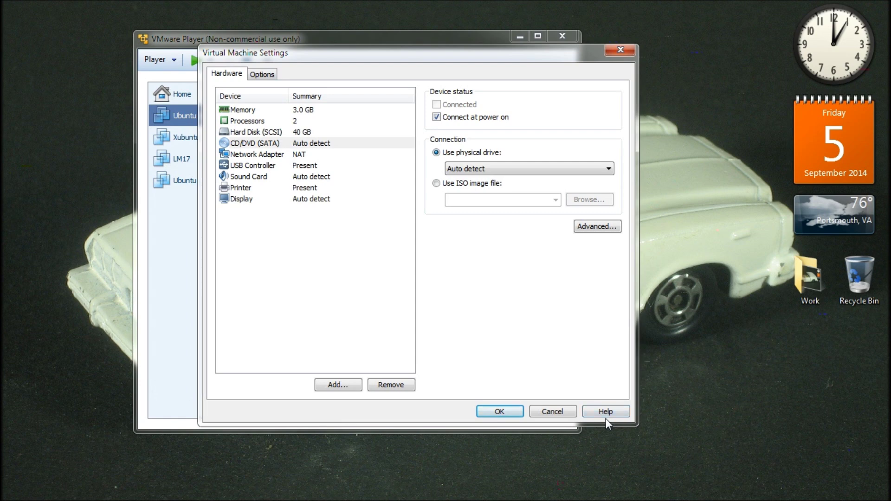
click(554, 414)
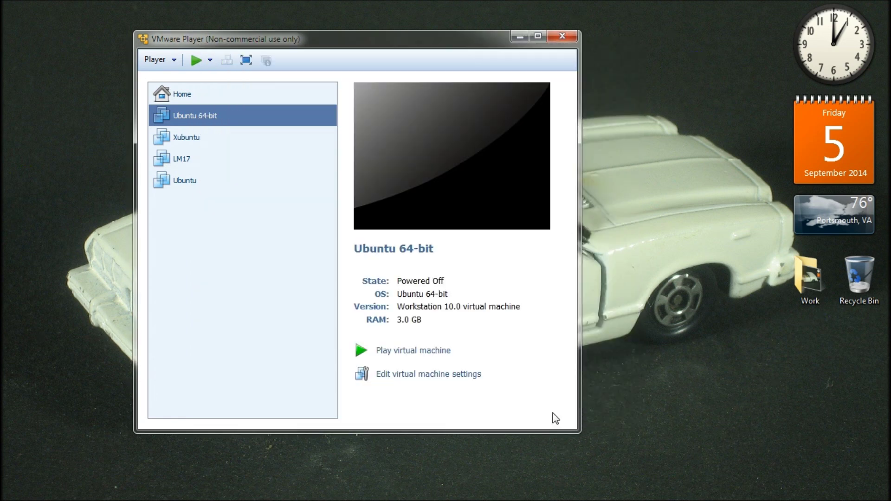
Step: Power on the Ubuntu 64-bit machine and enter the account password at login
click(431, 351)
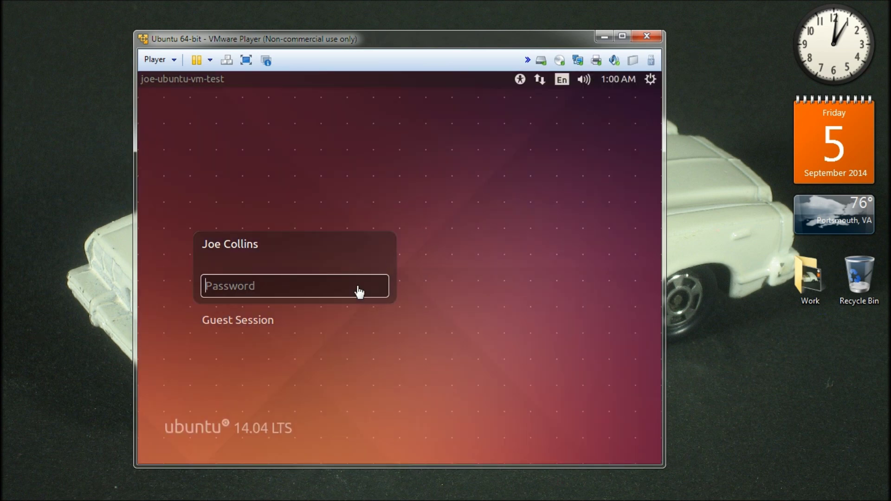
click(332, 290)
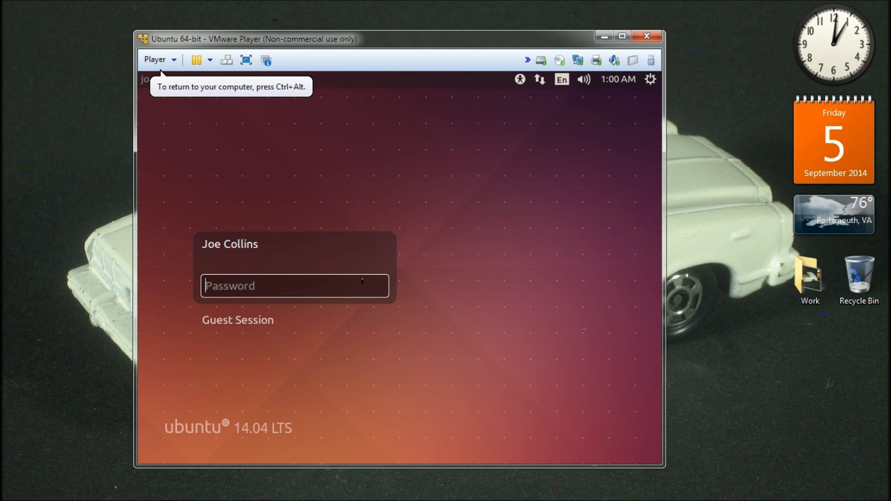
text(••••••)
Step: Log into Ubuntu and mount the VMware Tools disc via Player > Manage > Install VMware Tools
key(Return)
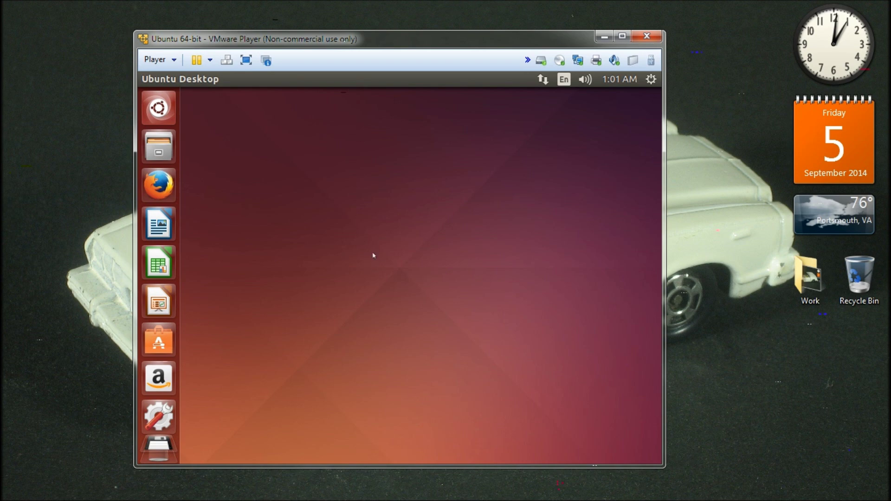
click(171, 64)
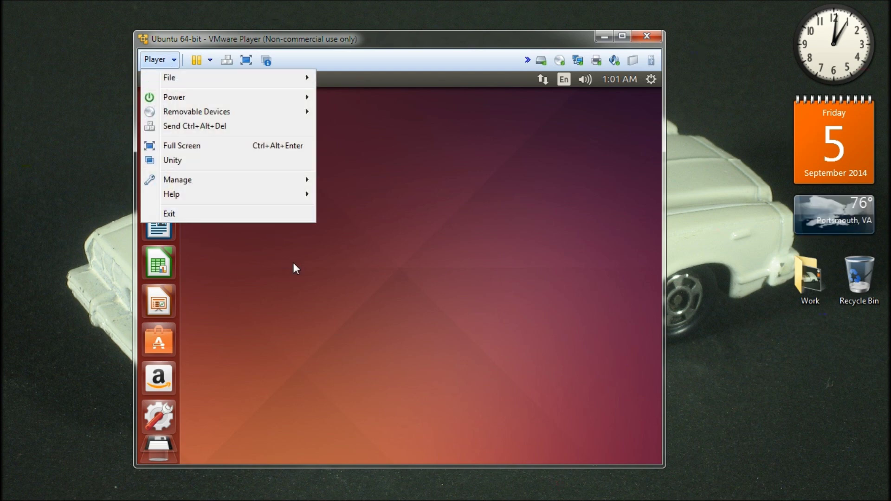
mouse_move(268, 183)
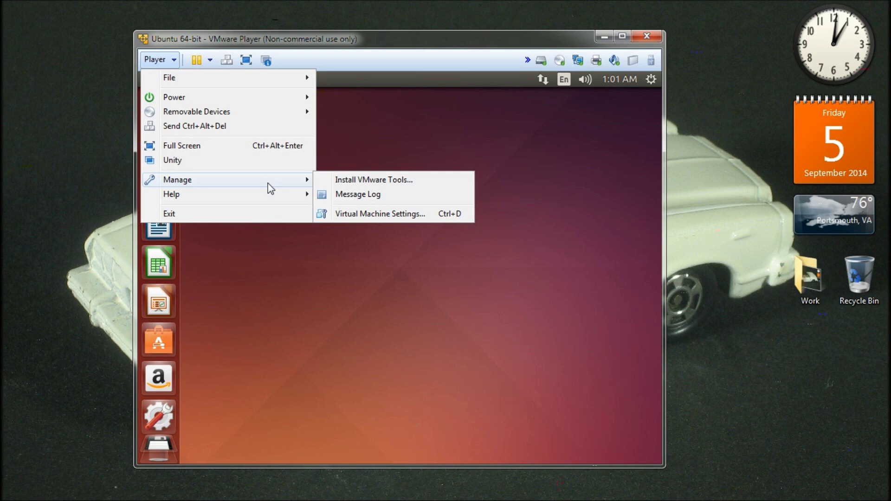
click(388, 183)
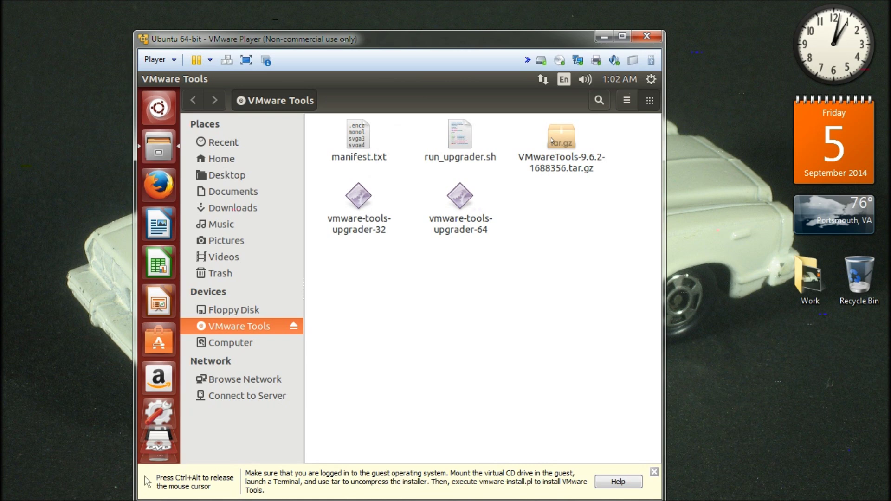
Step: Extract VMwareTools-9.6.2-1688356.tar.gz into Home, then close the disc window and crash report
right_click(552, 140)
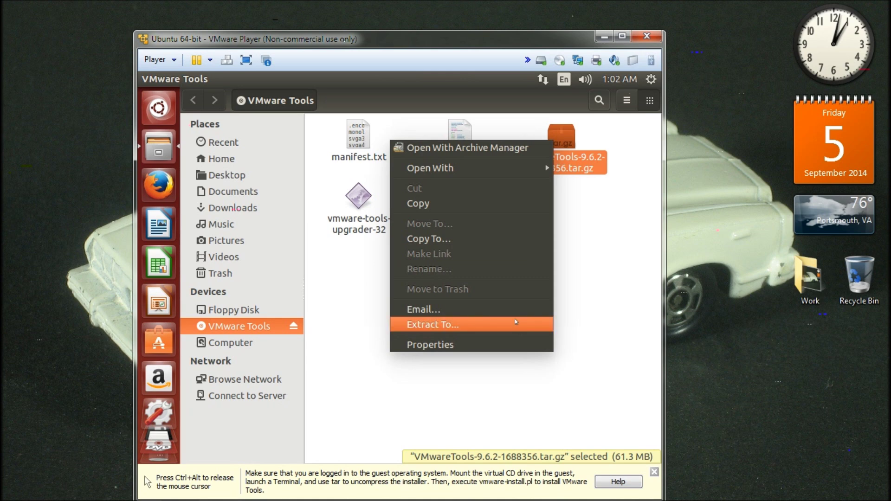
click(515, 324)
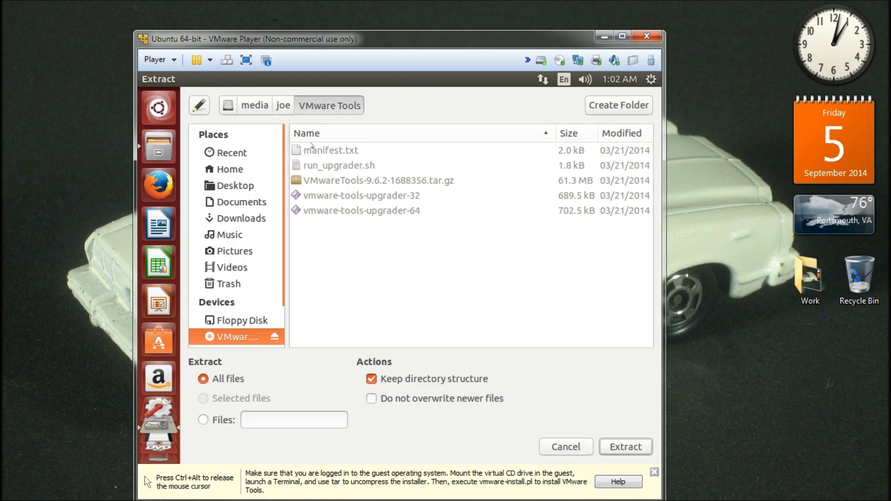
click(246, 170)
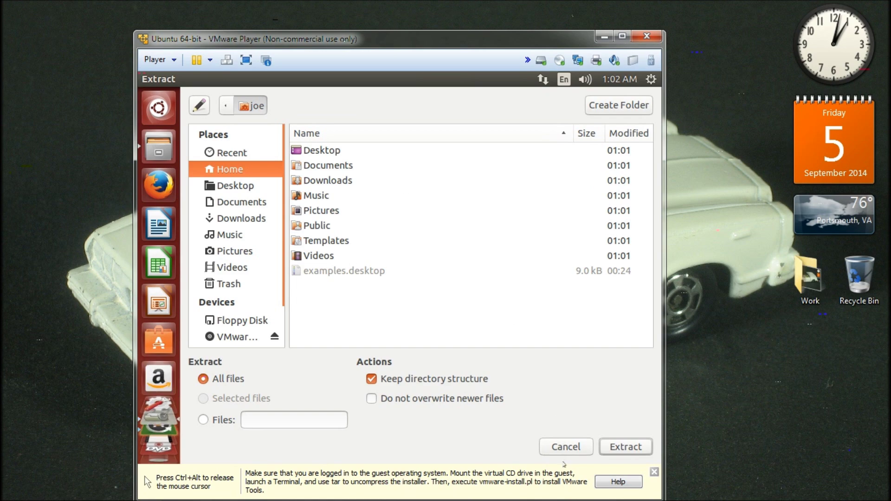
click(626, 448)
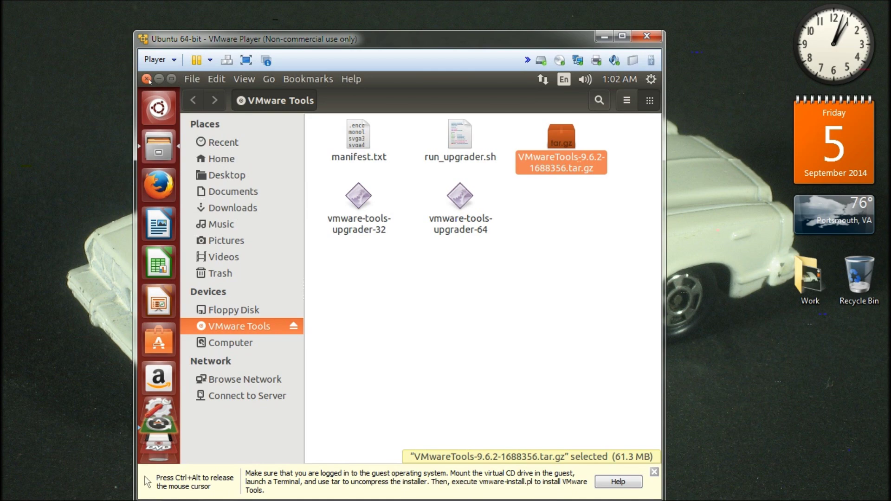
click(148, 79)
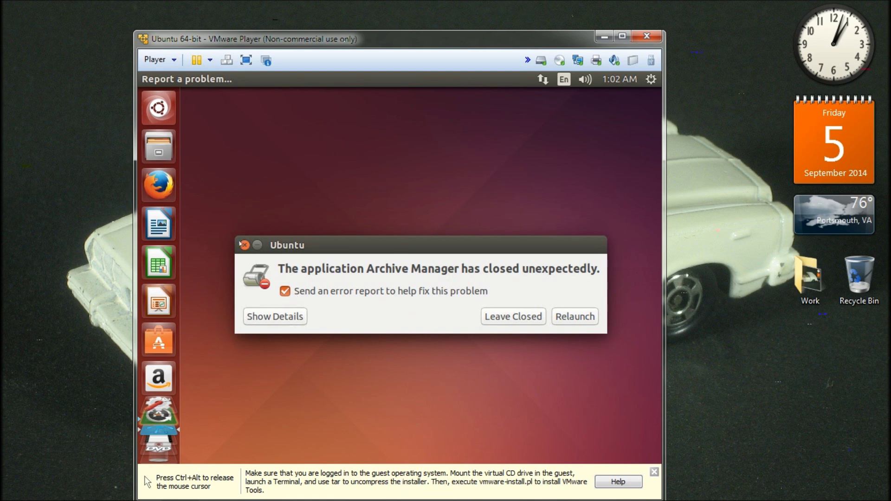
click(244, 245)
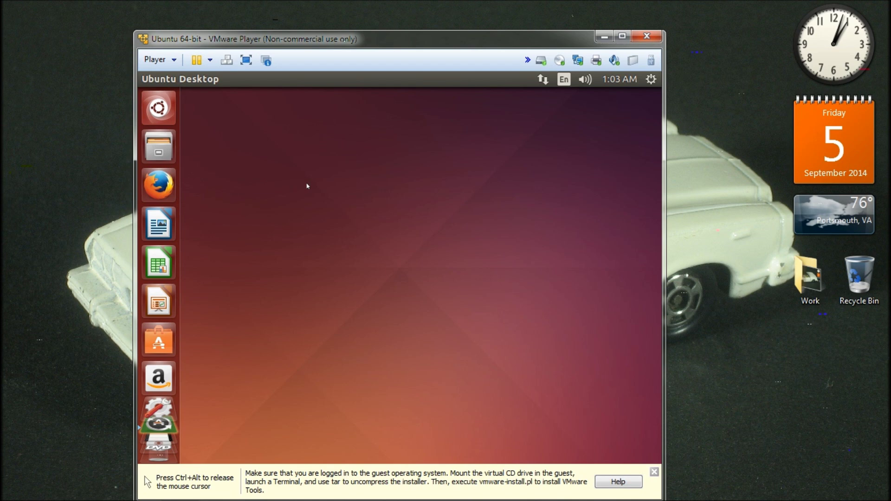
Step: In a new terminal, cd into vmware-tools-distrib, list it, and enter sudo ./vmware-install.pl
key(ctrl+alt+t)
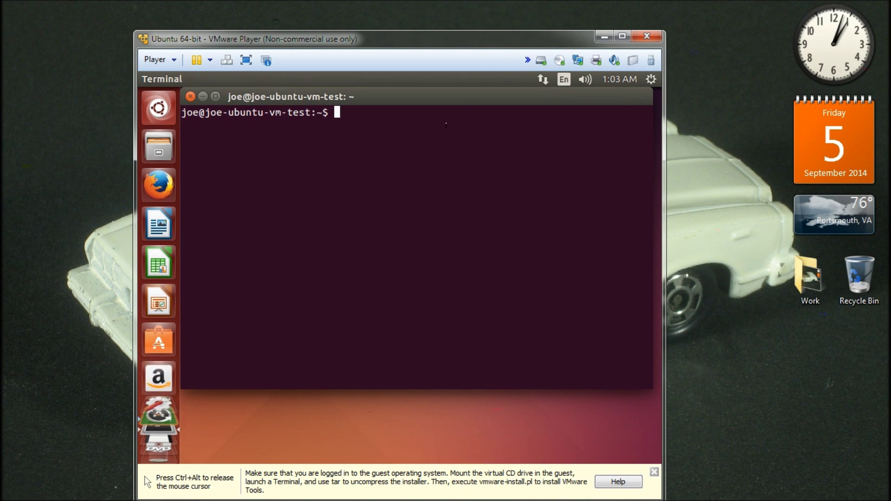
text(ls)
key(Return)
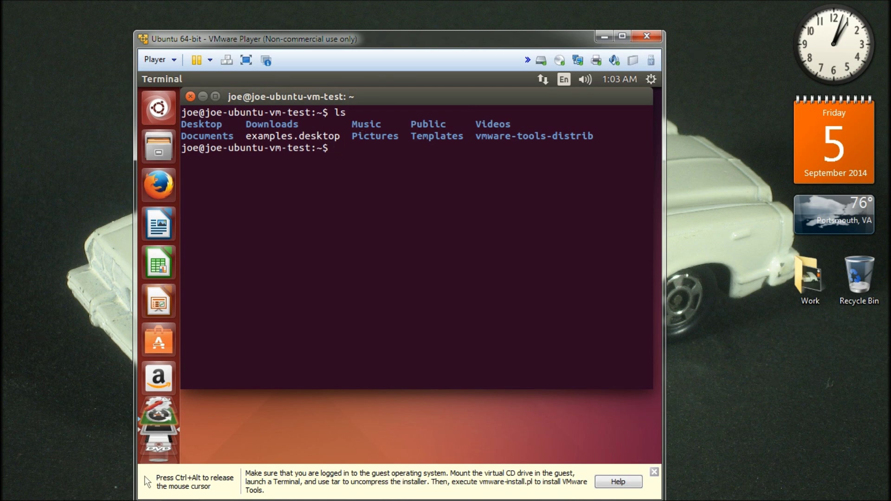
text(cd vmware-tool)
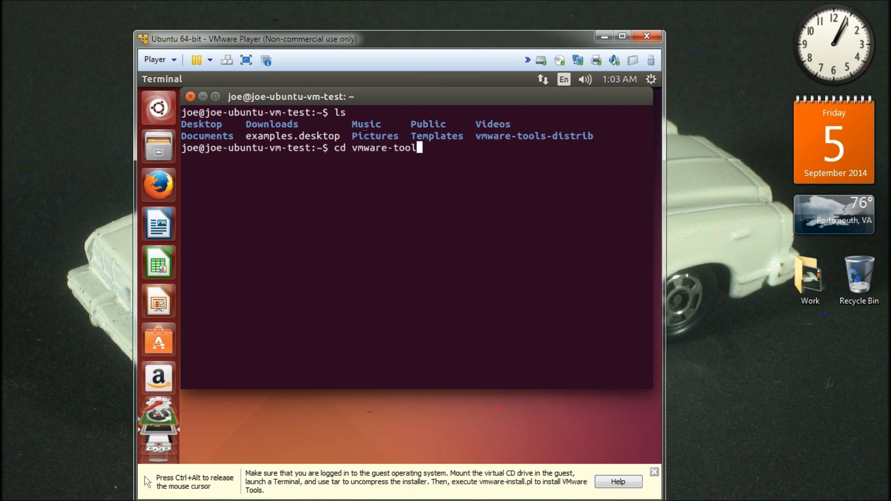
text(s-distrib)
key(Return)
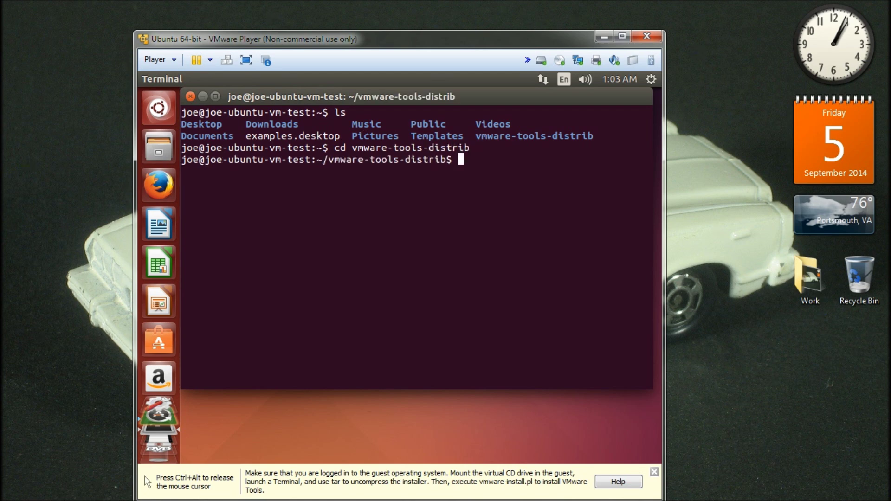
text(ls)
key(Return)
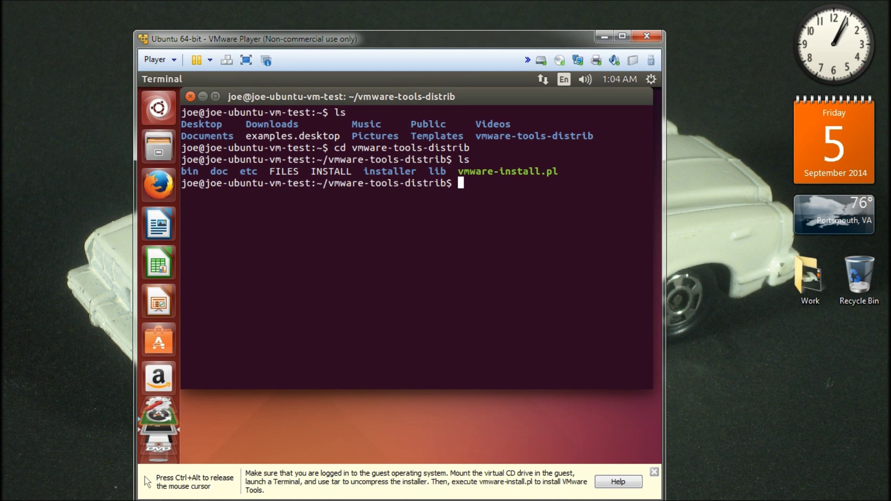
text(sudo ./vmware-i)
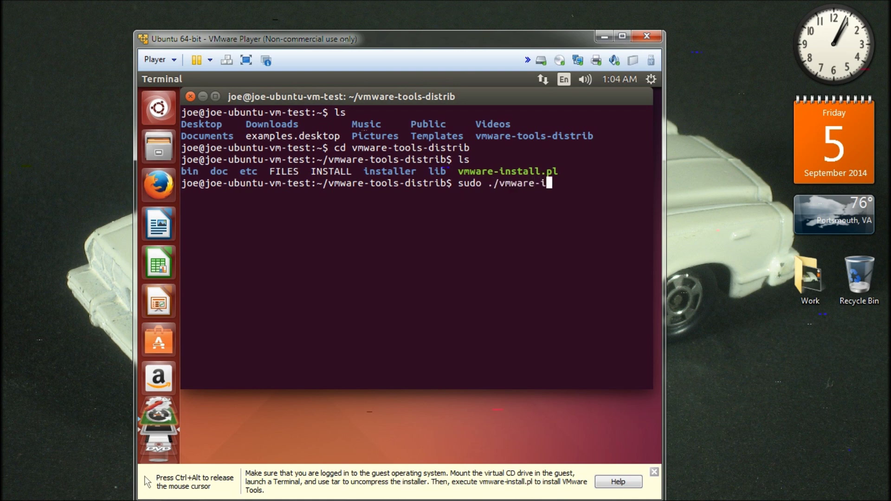
text(nstall.pl)
Step: Run the installer with the sudo password, accepting default directories through /usr/share/doc/vmware-tools
key(Return)
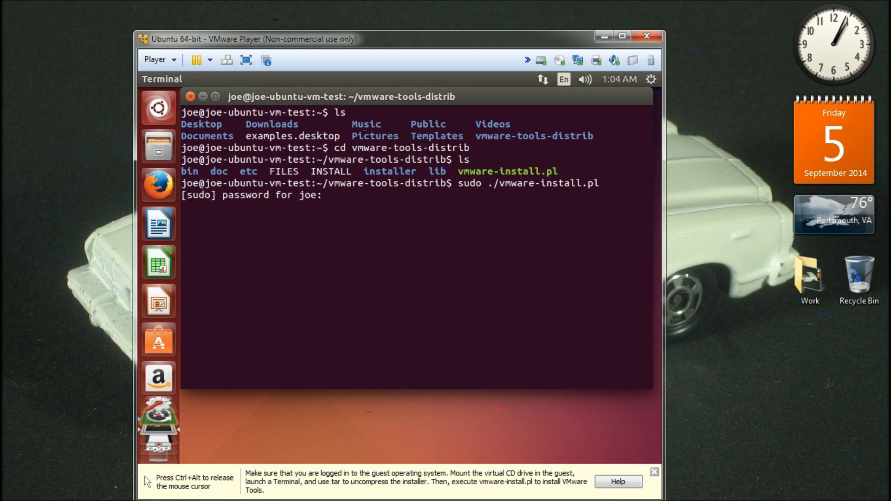
key(Return)
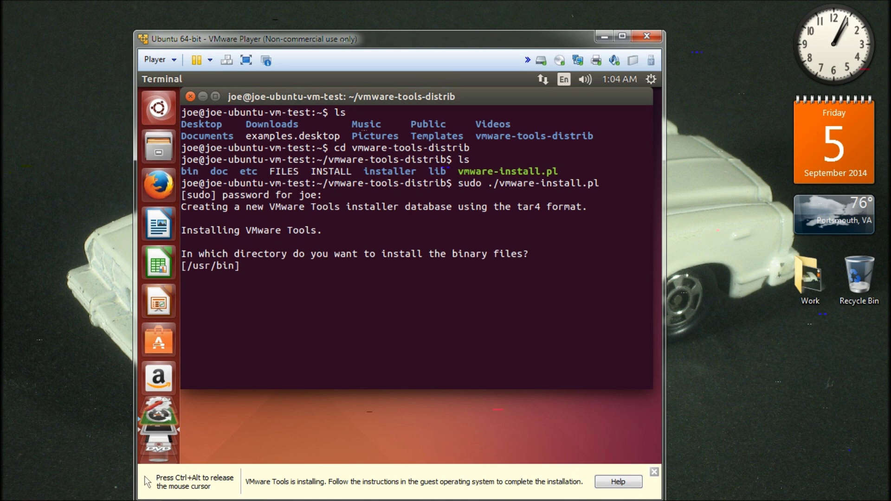
key(Return)
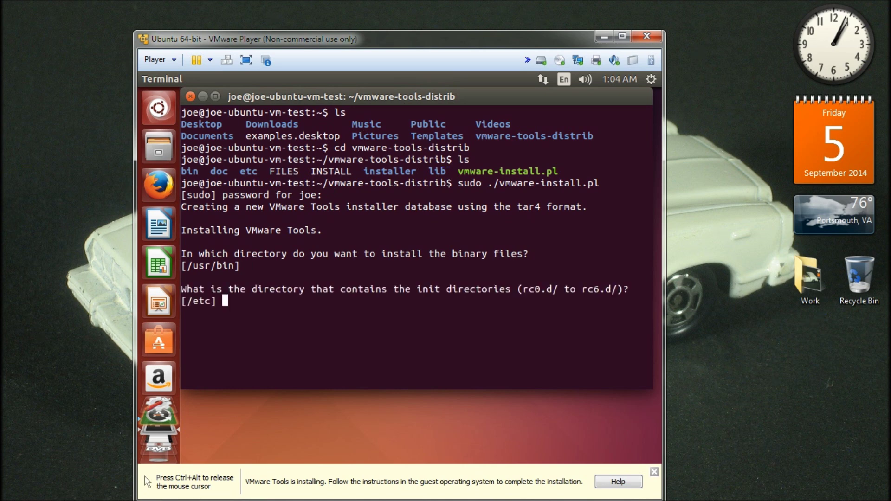
key(Return)
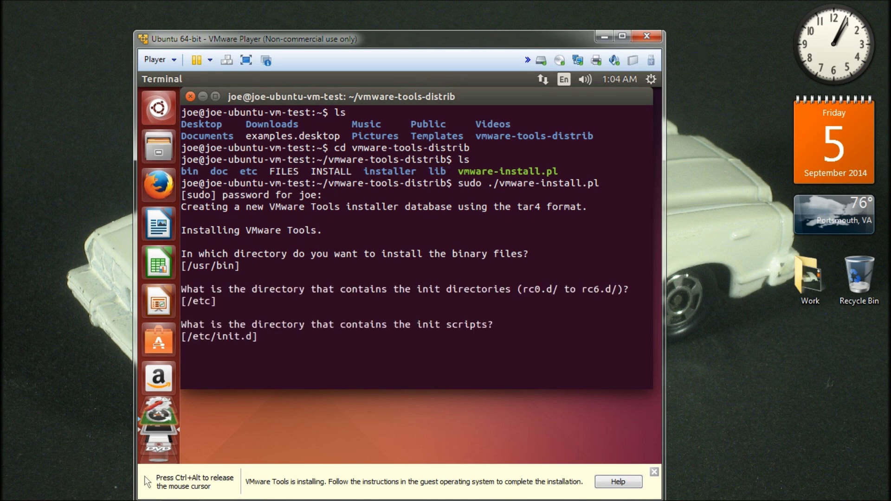
key(Return)
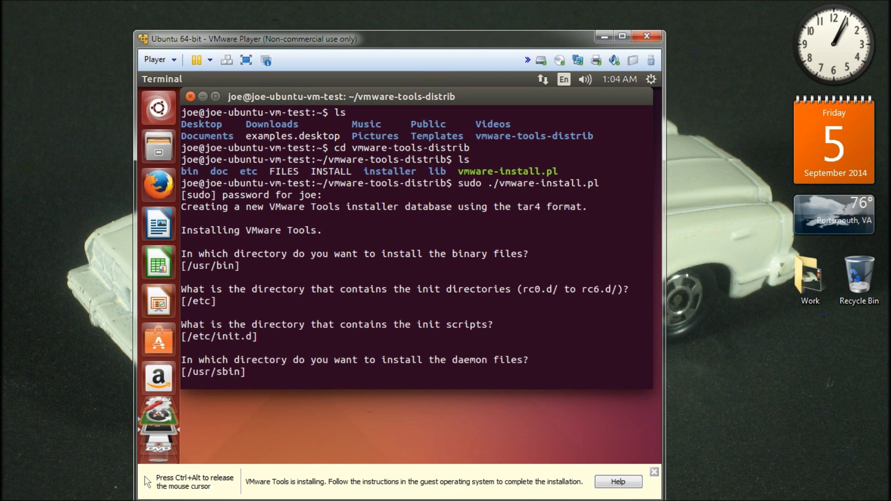
key(Return)
key(Return)
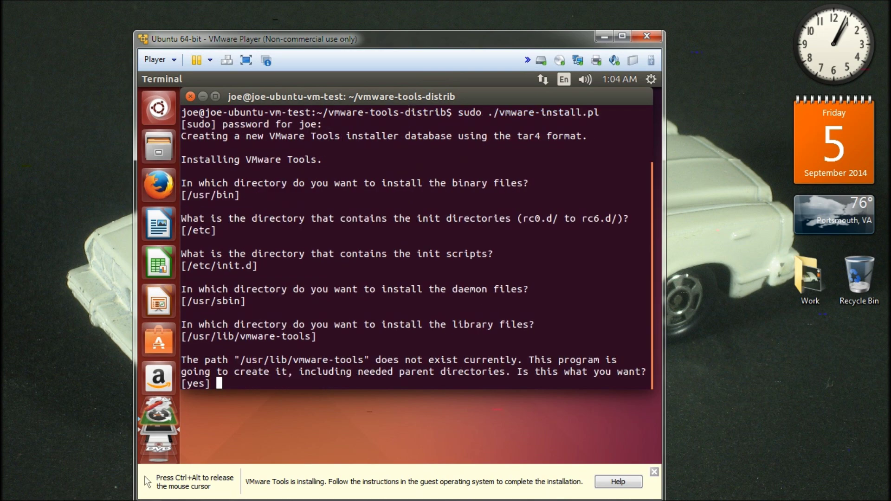
key(Return)
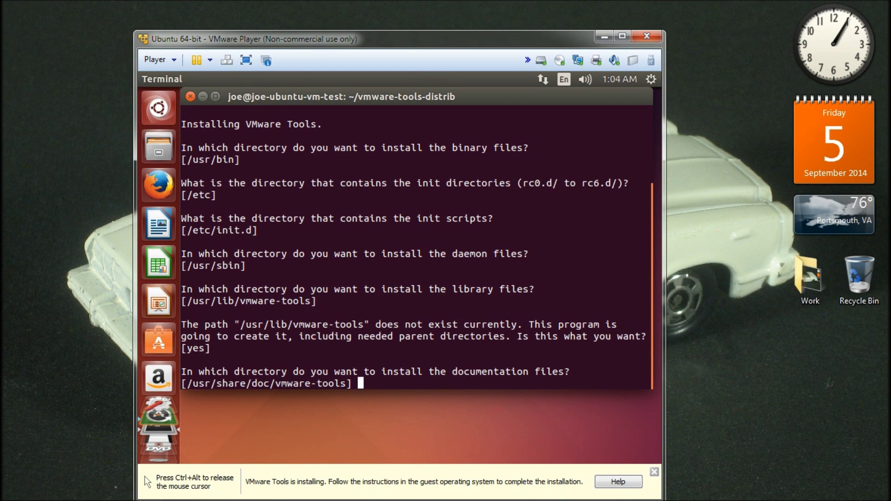
key(Return)
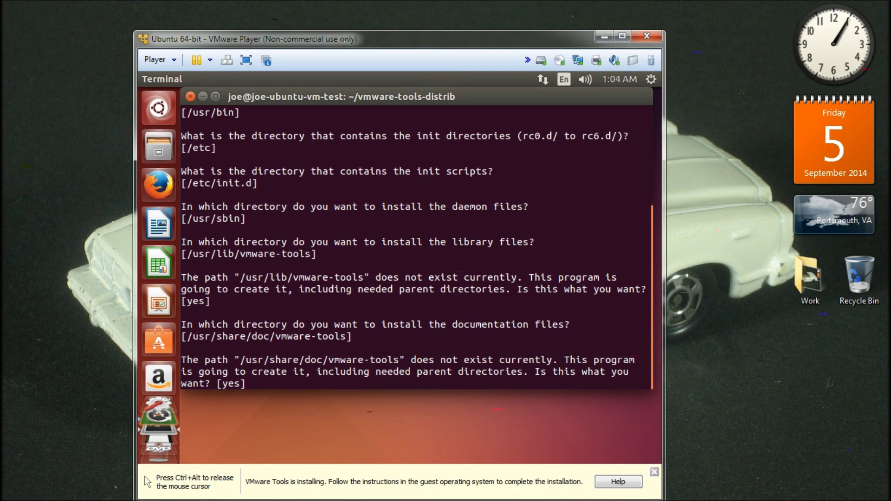
key(Return)
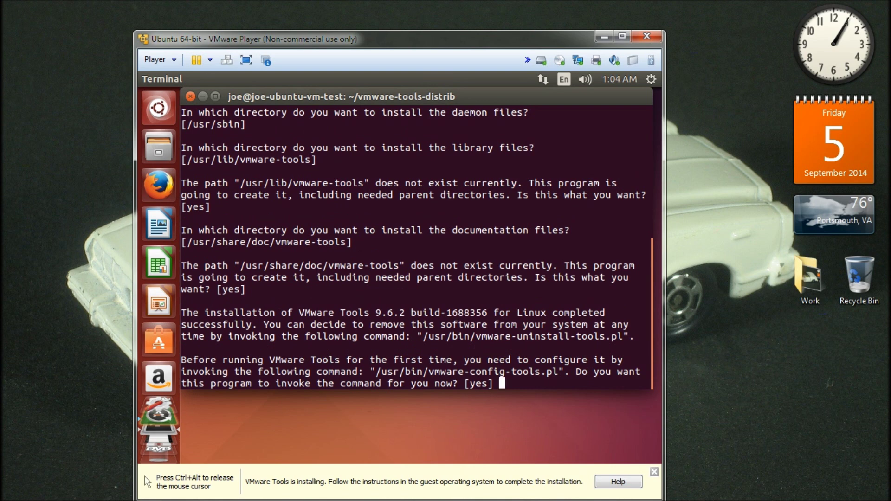
Step: Run configuration, keeping defaults for shared folders, GCC, kernel headers, vmblock, kernel modules and Thinprint
key(Return)
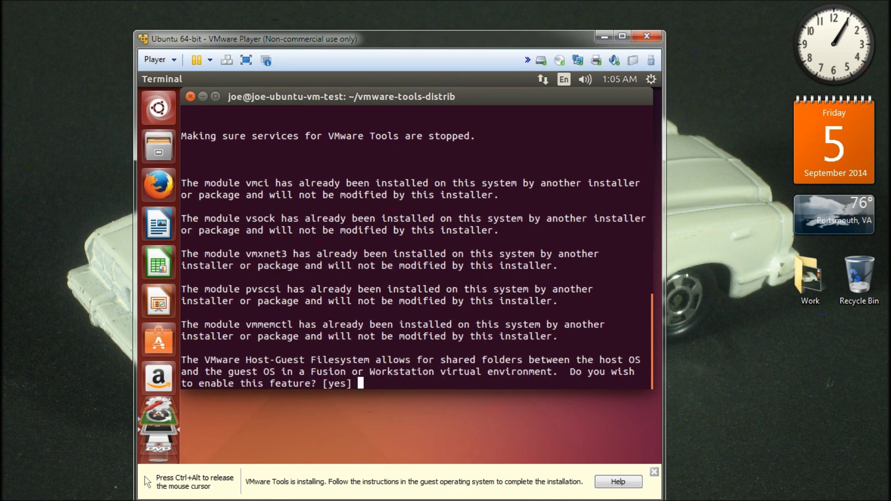
key(Return)
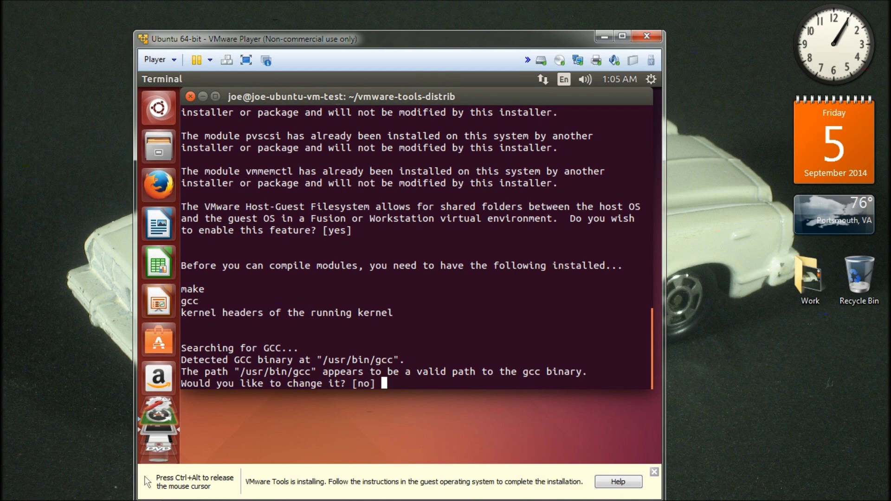
key(Return)
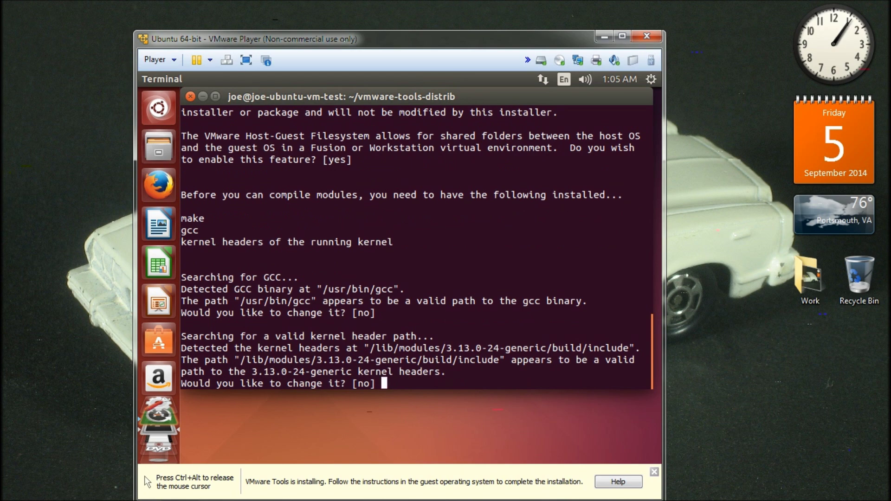
key(Return)
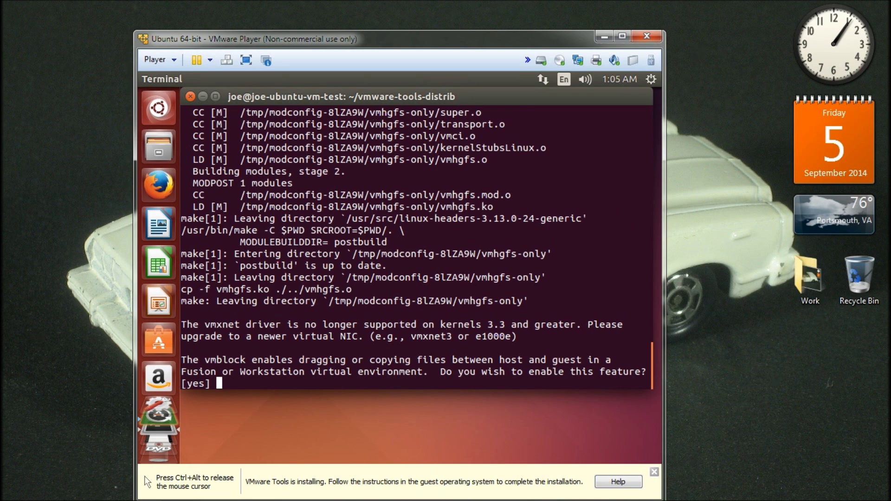
key(Return)
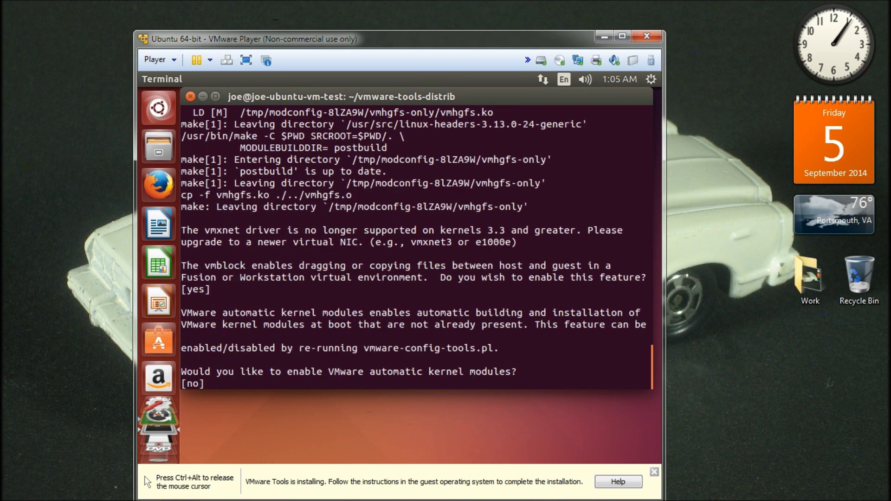
key(Return)
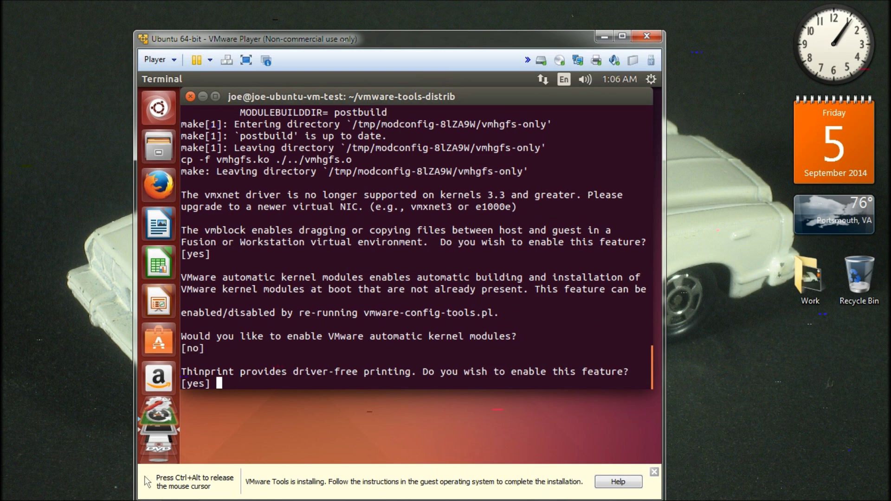
key(Return)
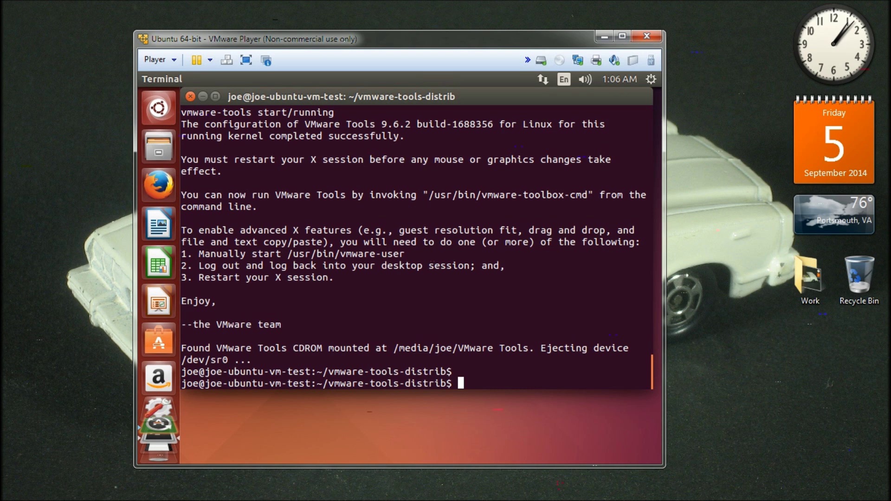
Step: Run vmware-user at the terminal prompt
text(vmware-user)
key(Return)
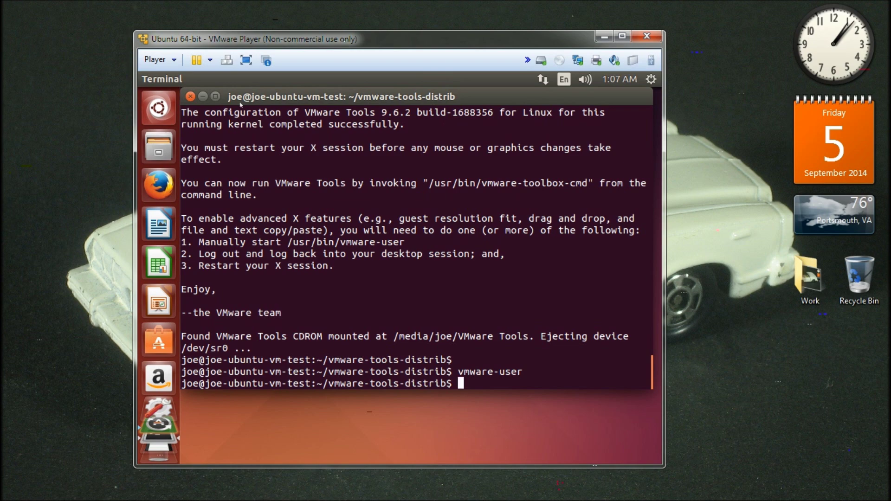
Step: Switch the guest to full screen, close the terminal, and set the Forever desktop wallpaper
click(245, 59)
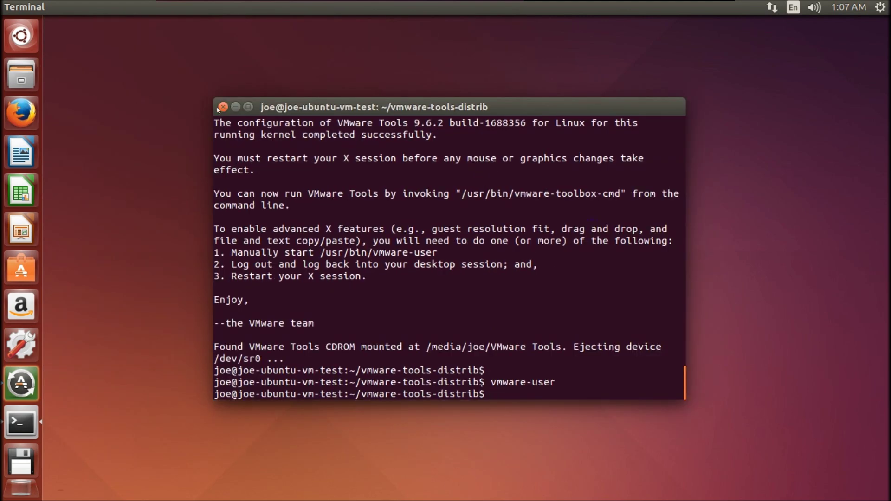
click(218, 109)
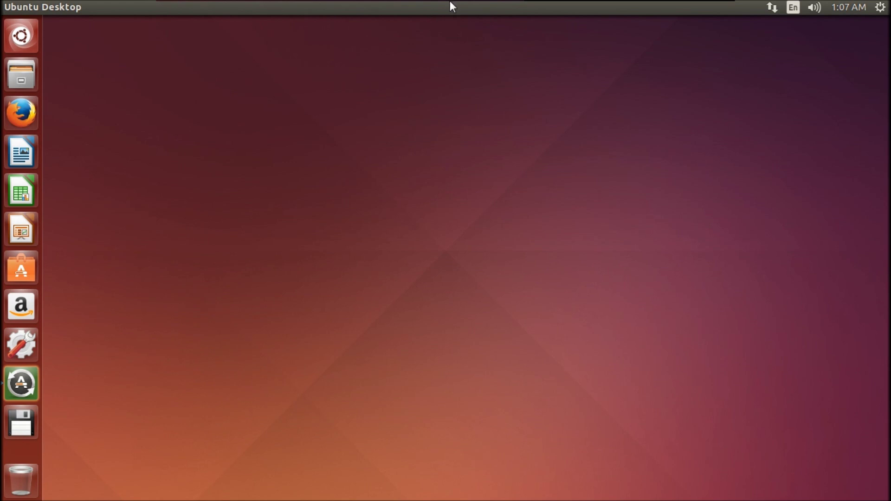
right_click(302, 105)
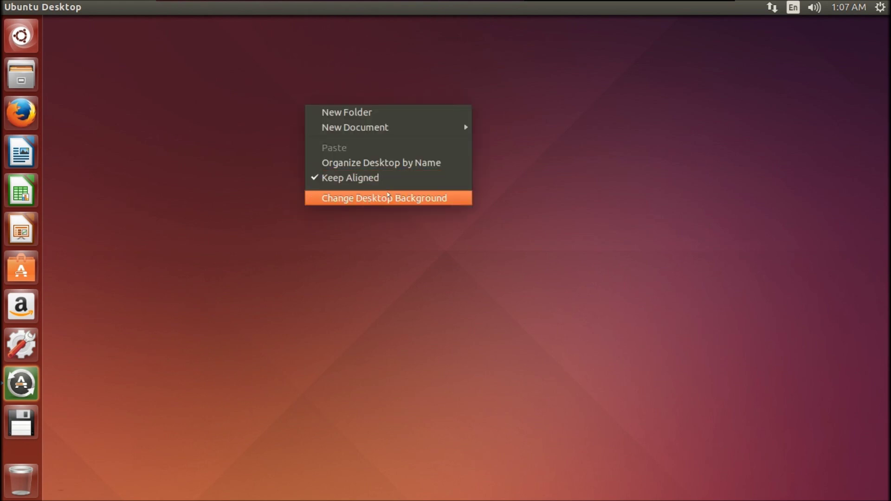
click(388, 194)
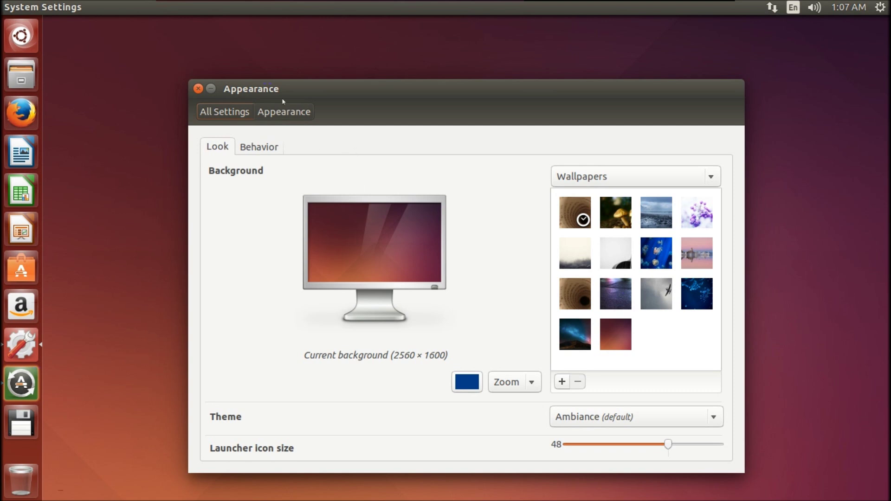
click(573, 333)
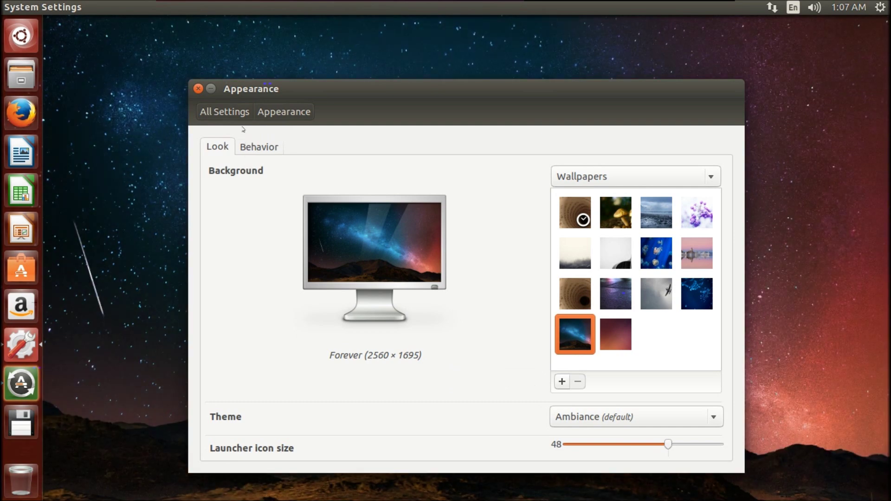
click(197, 91)
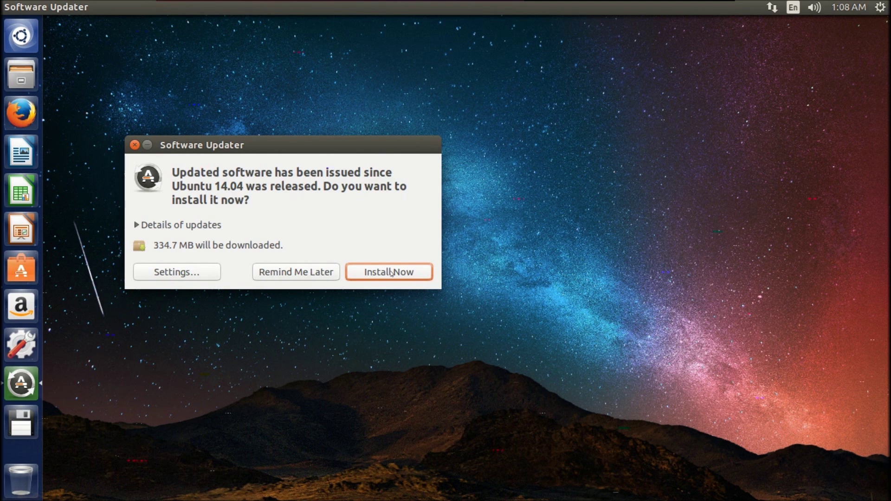
Step: Start installing updates in Software Updater, then cancel the authentication prompt without installing
click(391, 273)
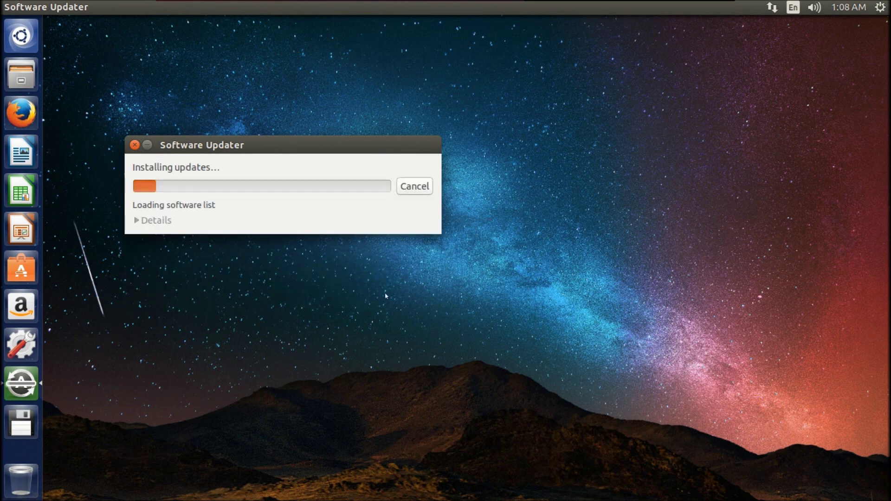
drag(365, 148, 466, 150)
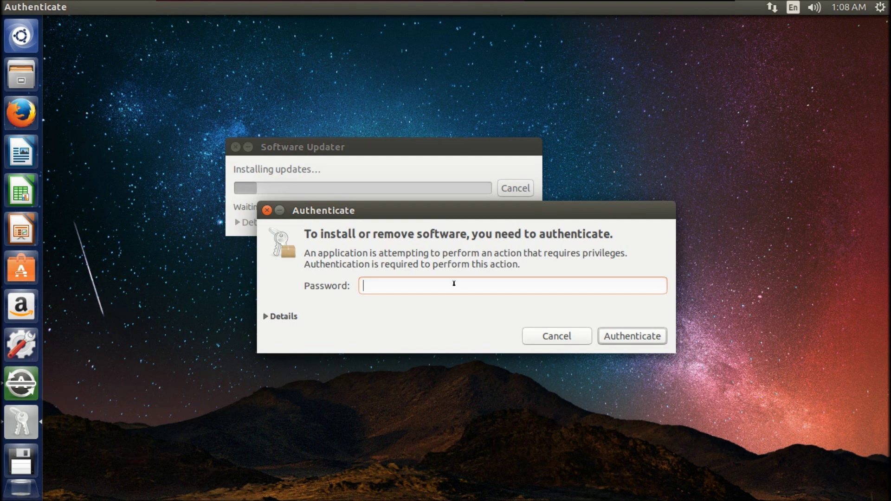
click(541, 335)
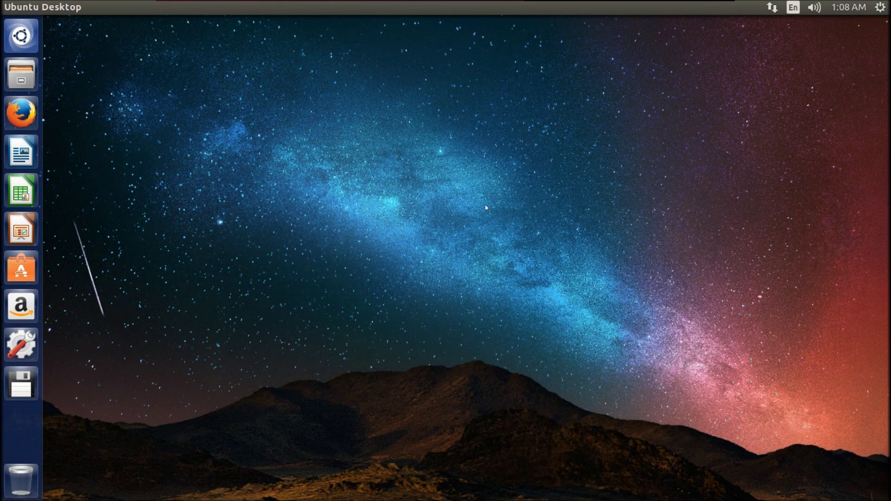
Step: Exit full screen and shut down the Ubuntu guest from its session menu
mouse_move(240, 4)
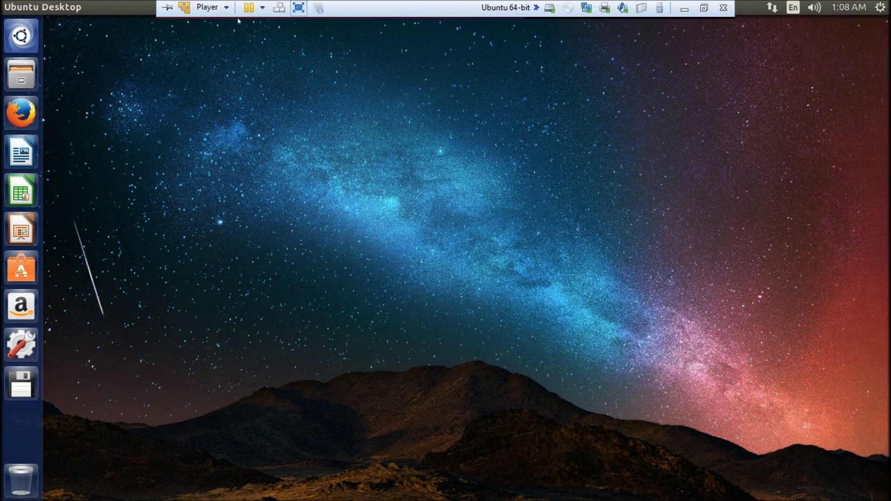
click(298, 8)
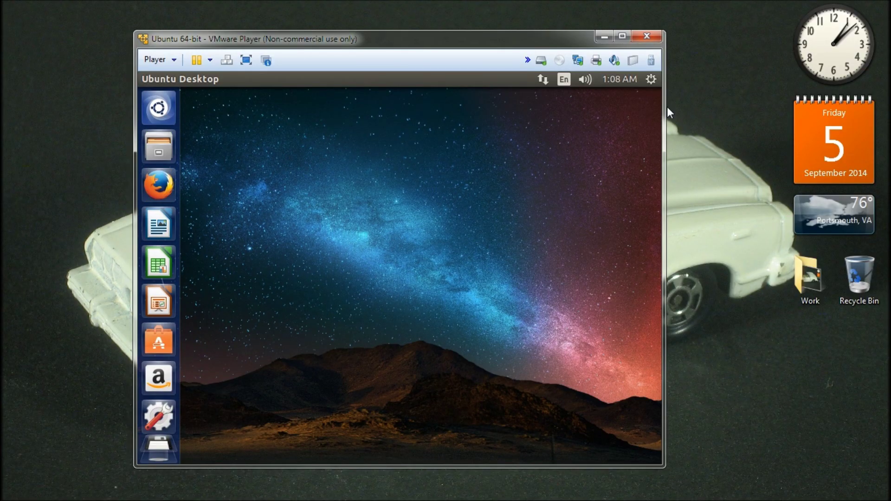
click(650, 83)
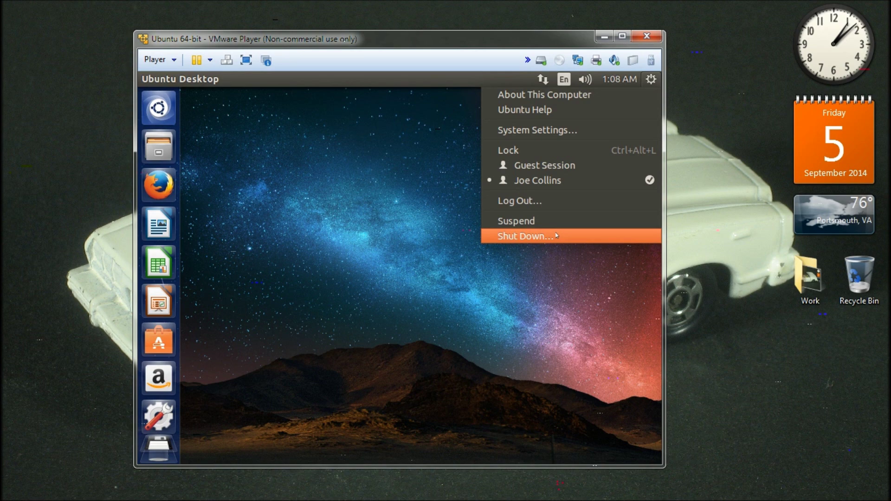
click(556, 236)
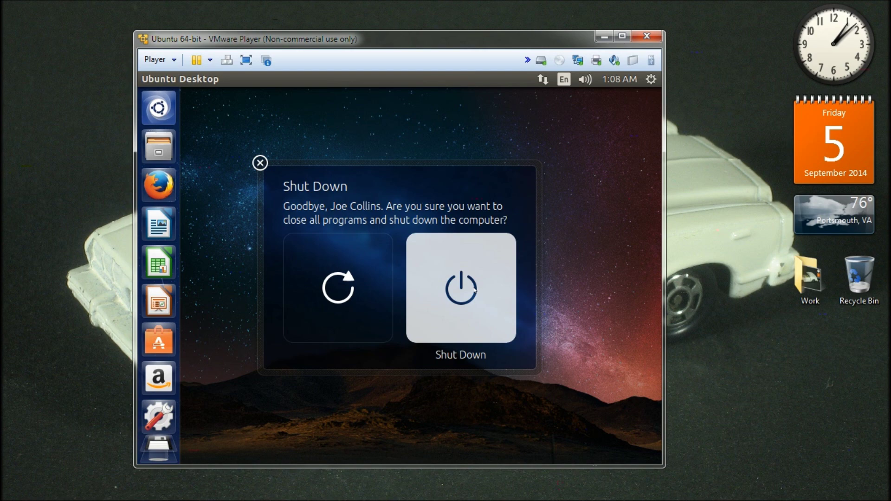
click(475, 290)
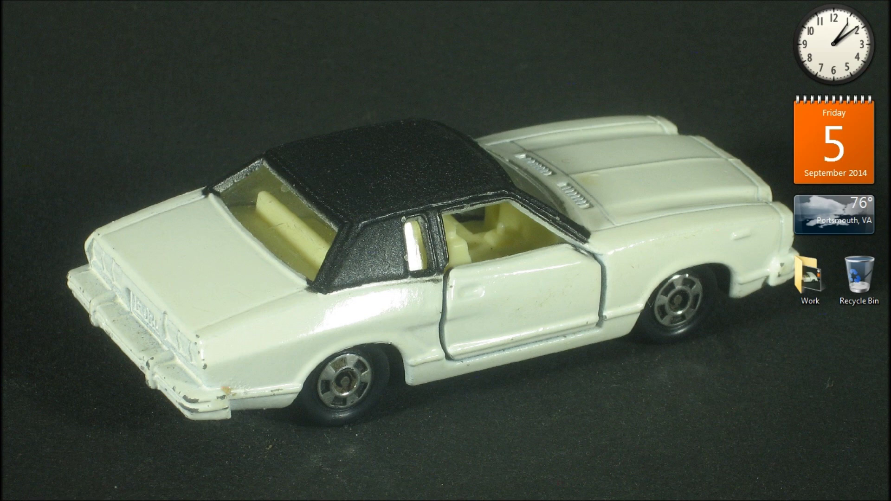
mouse_move(206, 498)
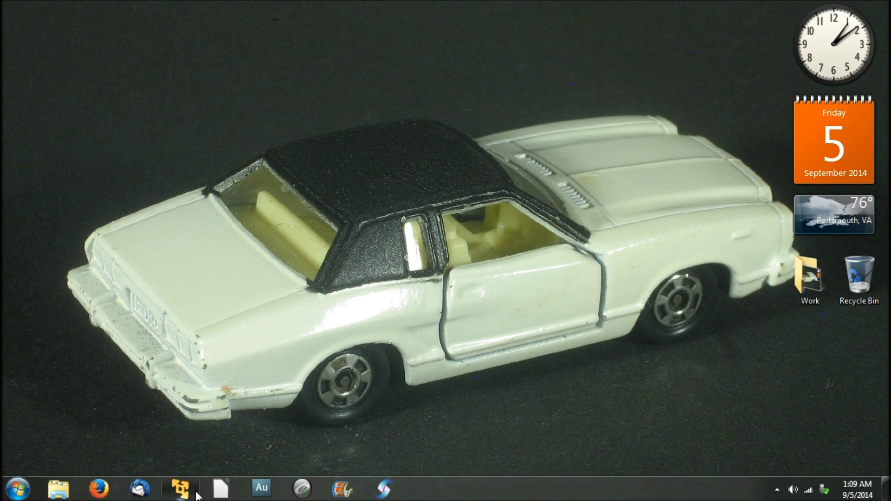
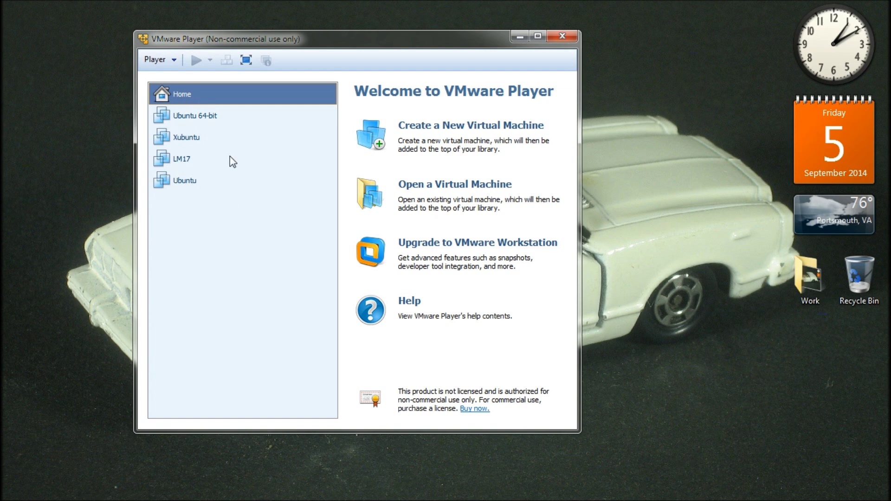
Step: Open a new Windows Explorer window from the taskbar, showing the Libraries overview
mouse_move(9, 497)
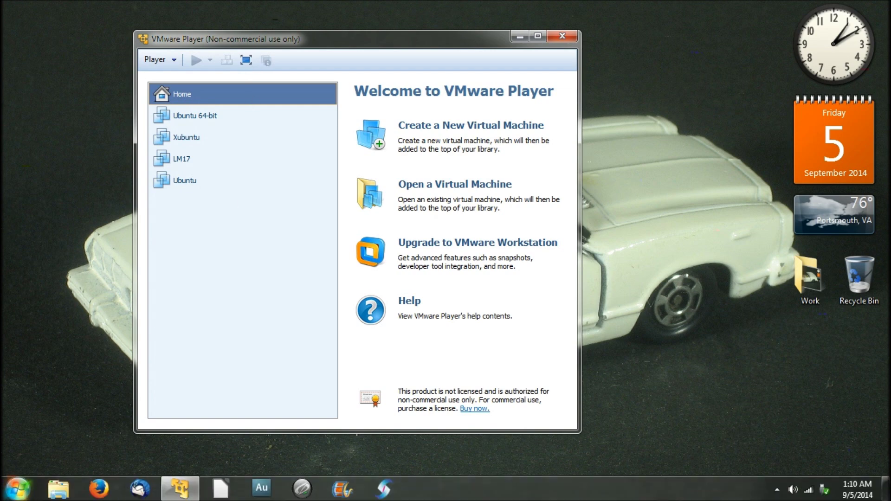
click(59, 495)
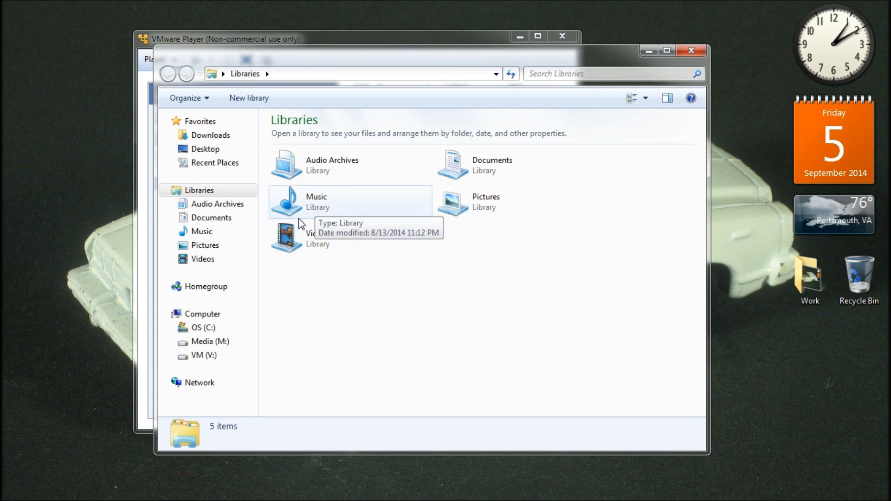
Step: Browse VM (V:) > Virtual Machines > LM17, look over its files, then close Explorer
click(211, 358)
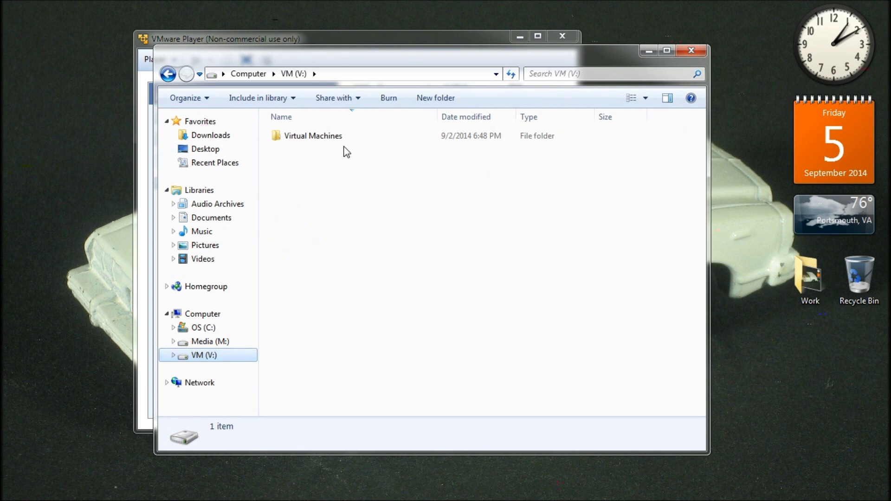
double_click(343, 138)
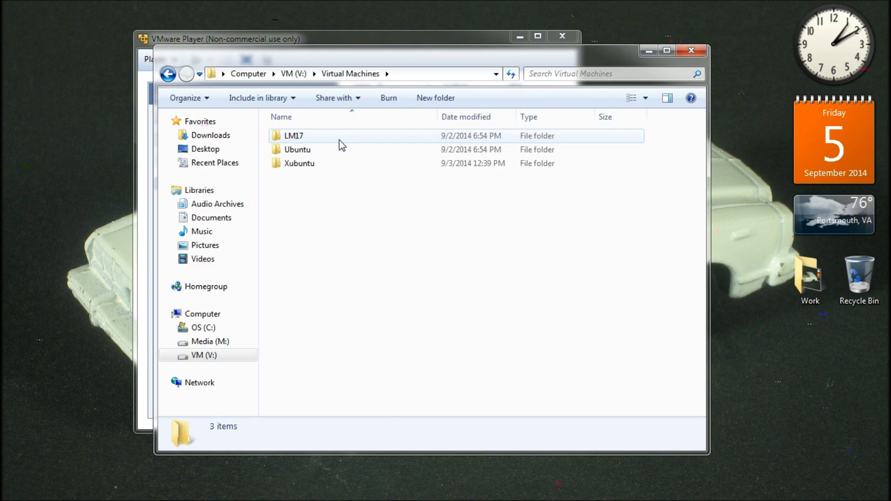
double_click(339, 140)
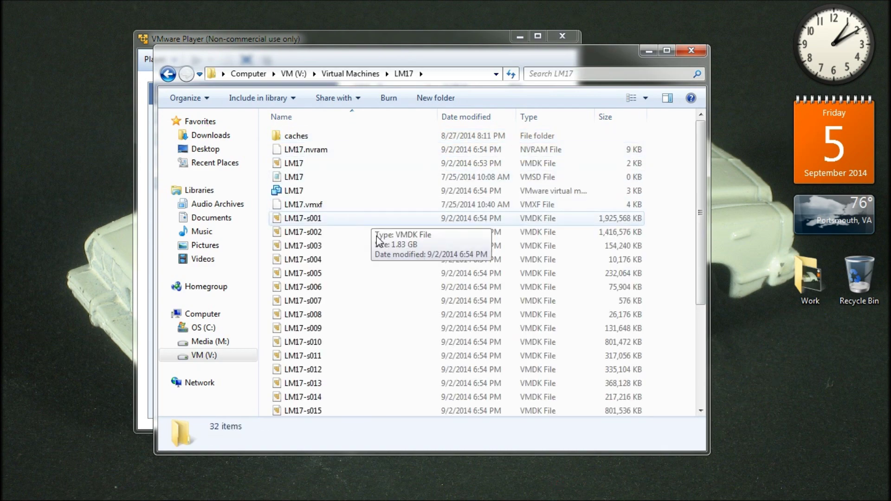
scroll(414, 266, down, 4)
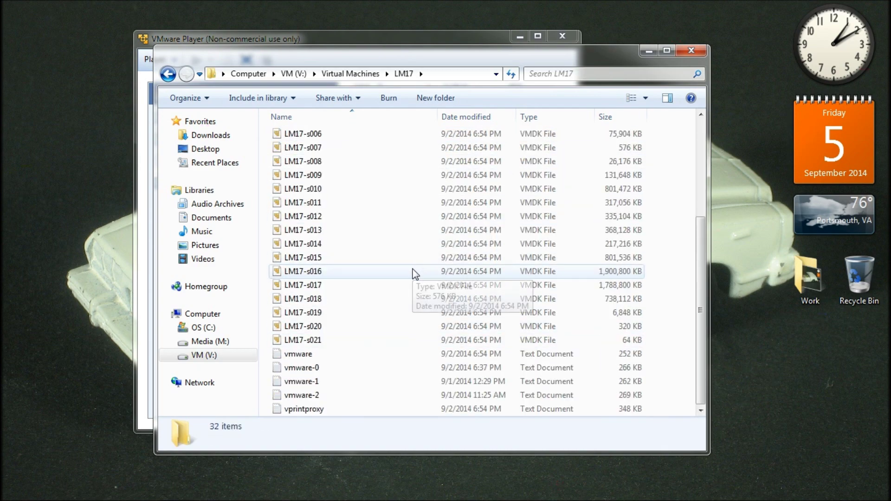
scroll(414, 273, up, 4)
scroll(414, 273, down, 1)
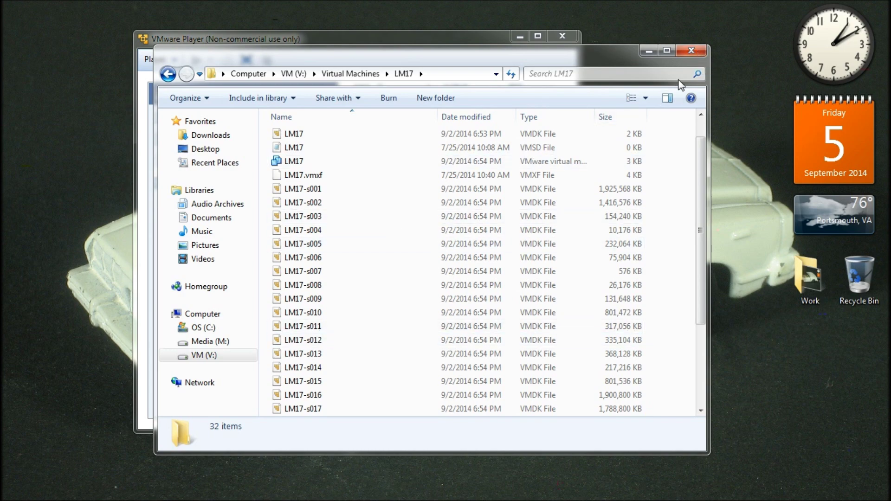
click(691, 51)
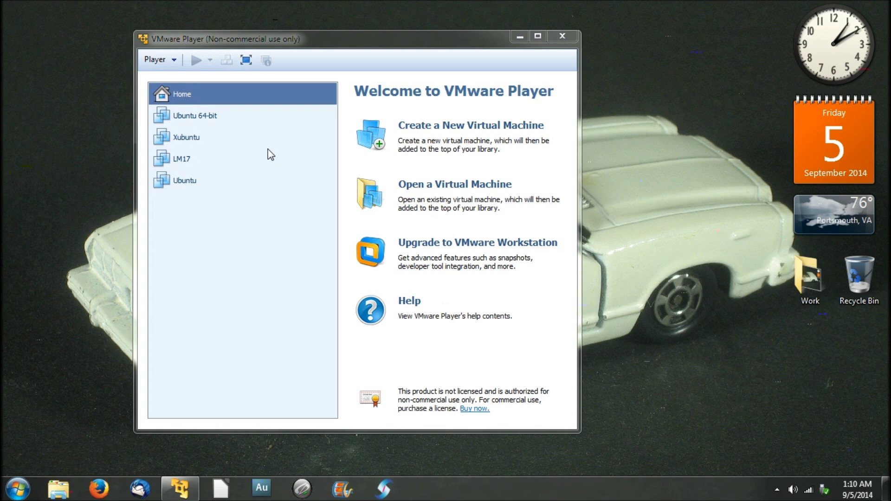
Step: Select Ubuntu 64-bit in the library and boot it to the Ubuntu 14.04 login screen
click(235, 118)
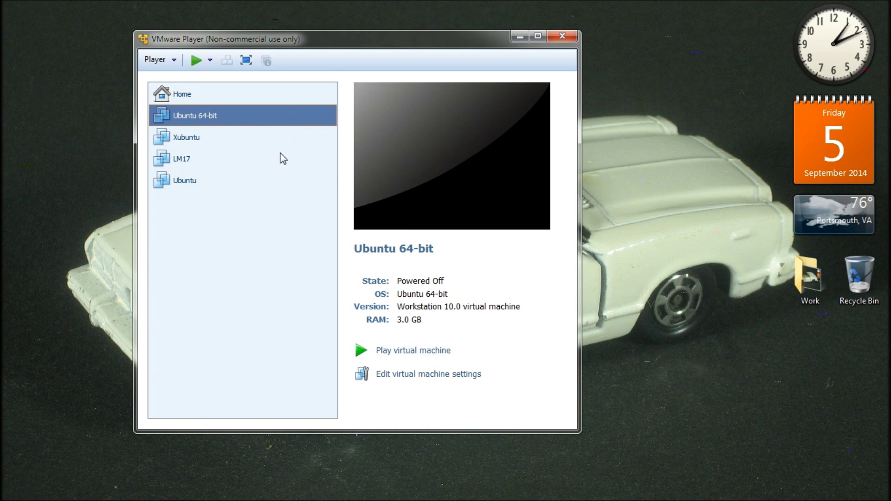
click(389, 353)
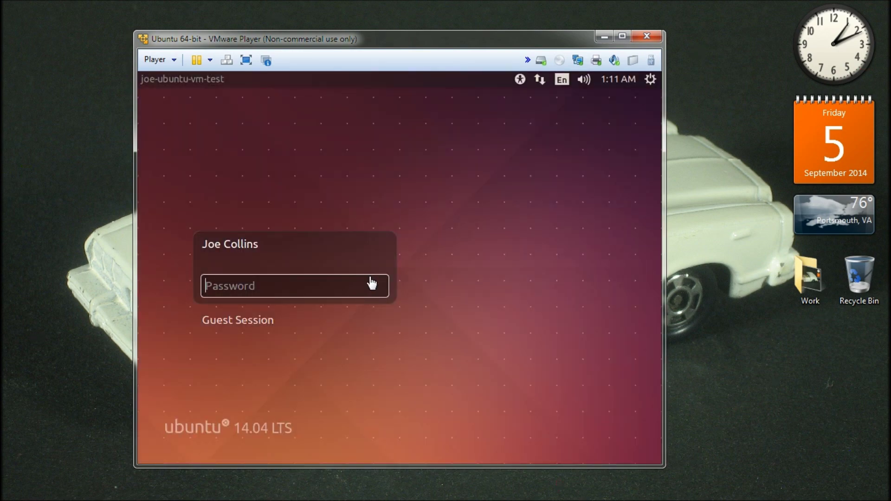
Step: Log in to the Ubuntu guest with the account password, release input, and minimize VMware Player
click(354, 298)
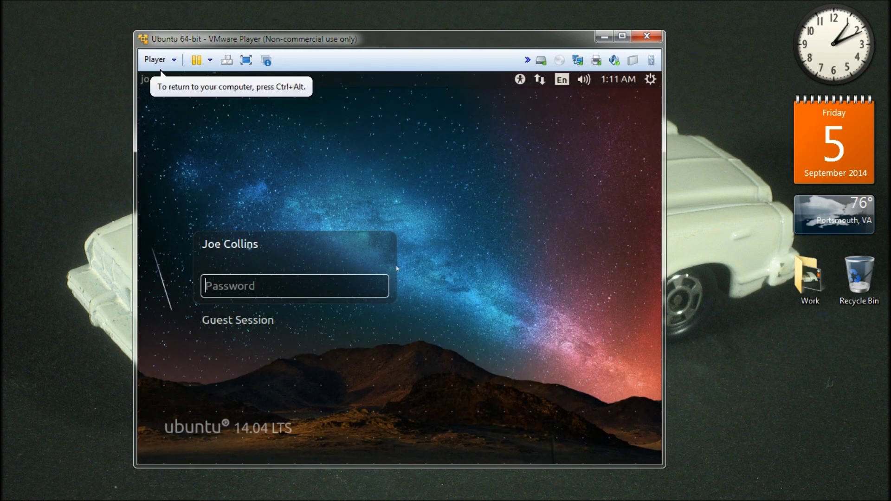
text(••••••)
key(Return)
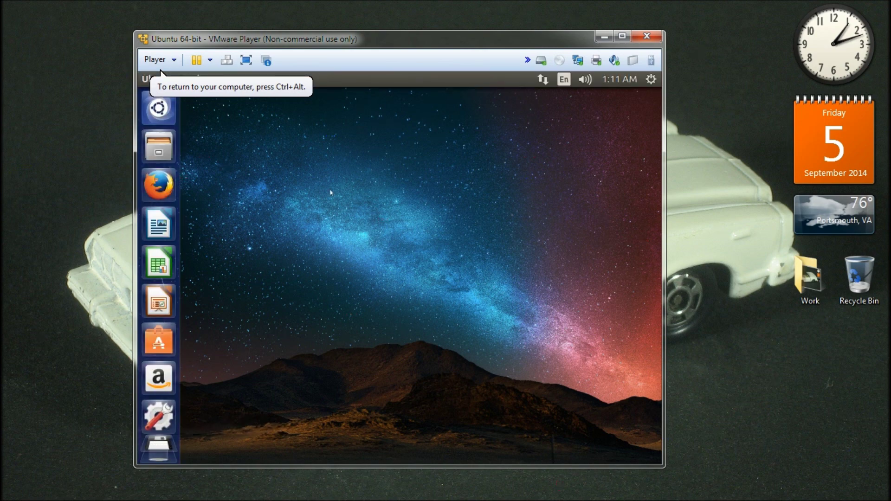
key(ctrl+alt)
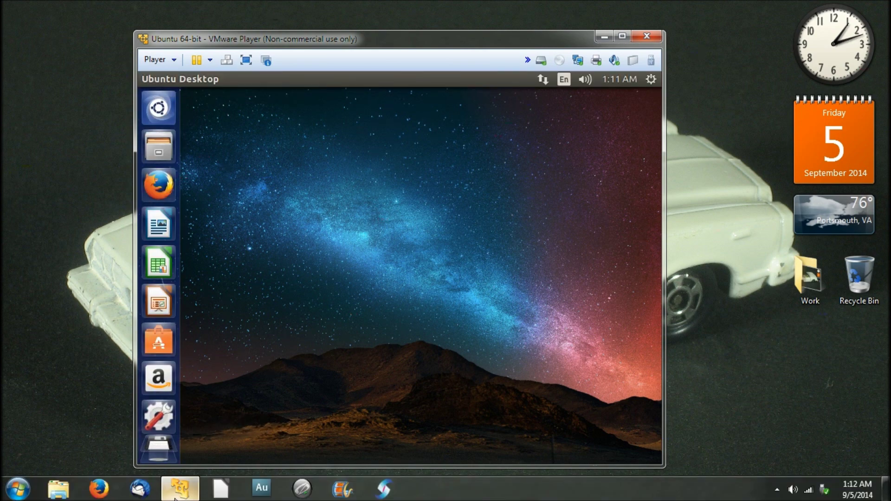
click(176, 490)
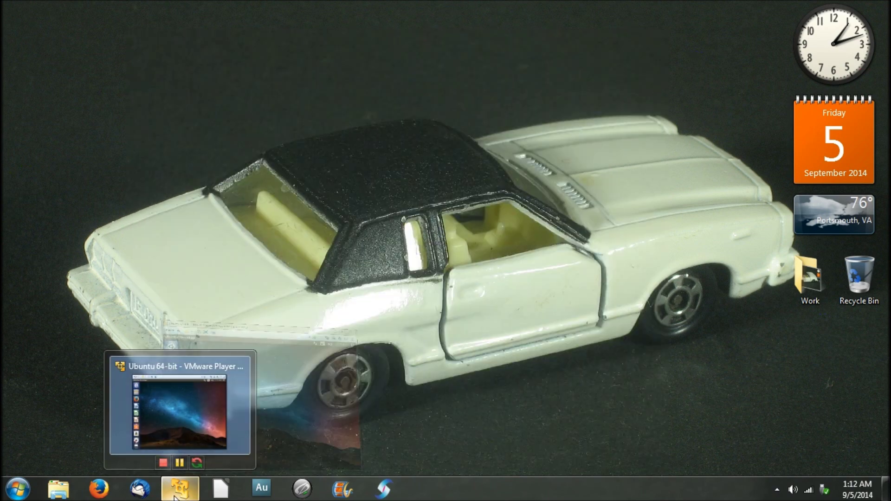
Step: Suspend Ubuntu 64-bit from the taskbar thumbnail, then restore the player and resume the machine
click(185, 466)
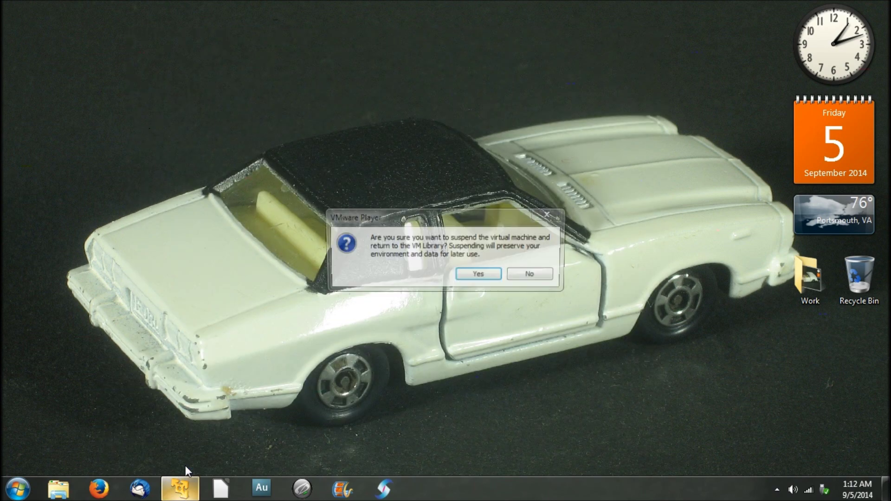
click(489, 274)
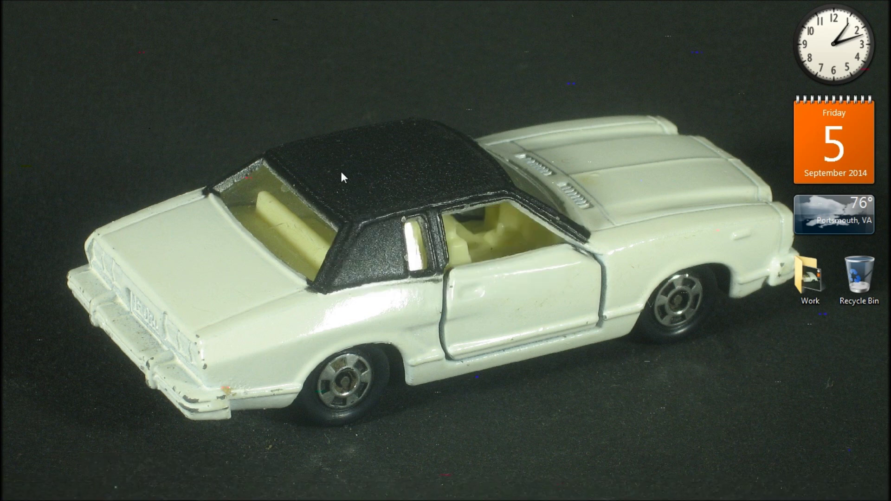
mouse_move(192, 498)
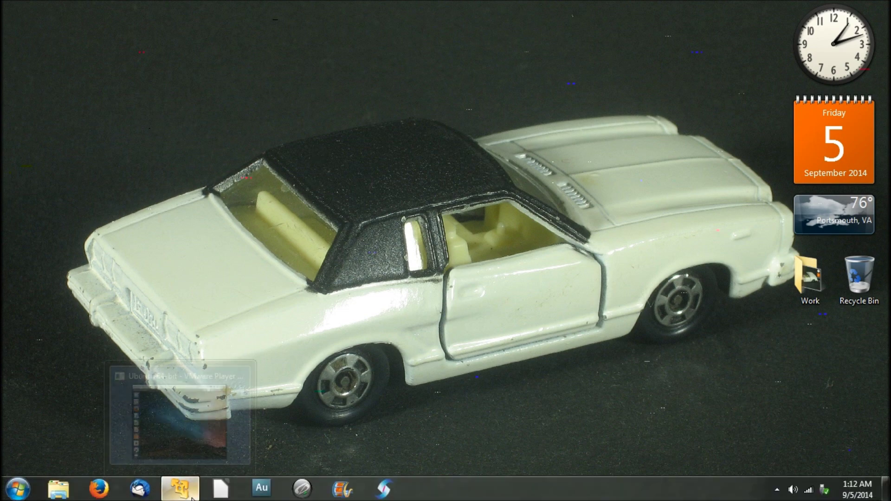
click(181, 409)
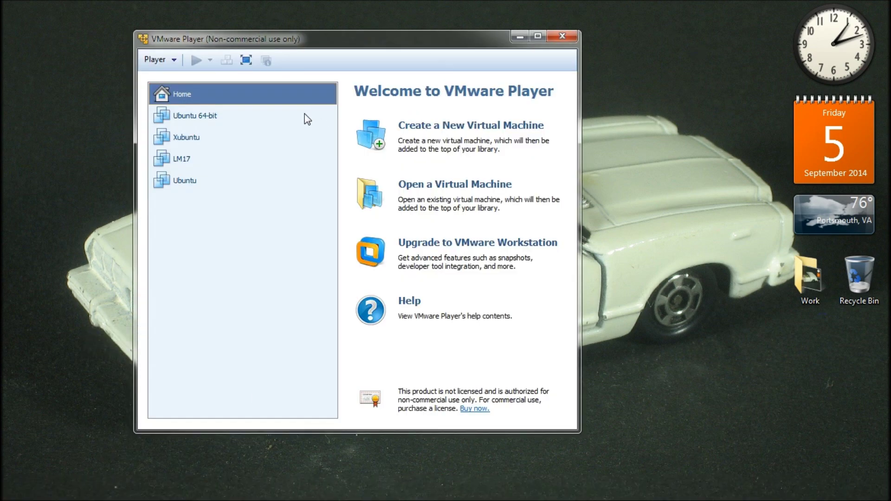
click(279, 122)
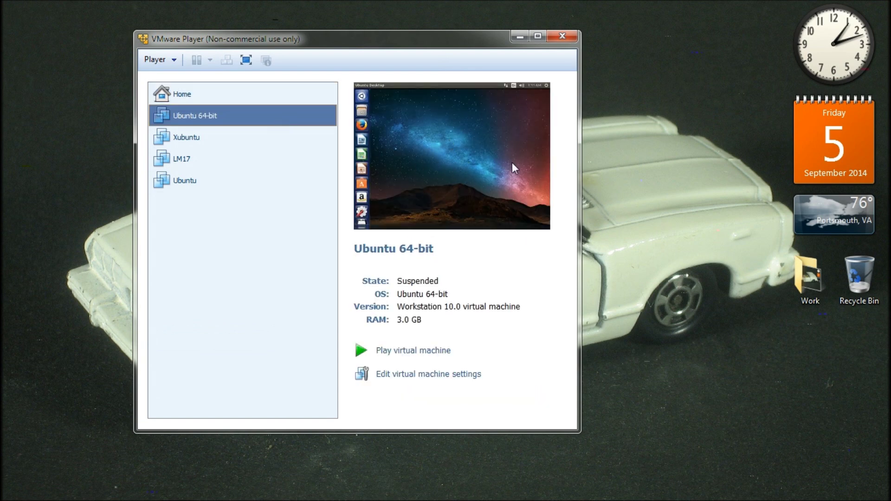
click(418, 354)
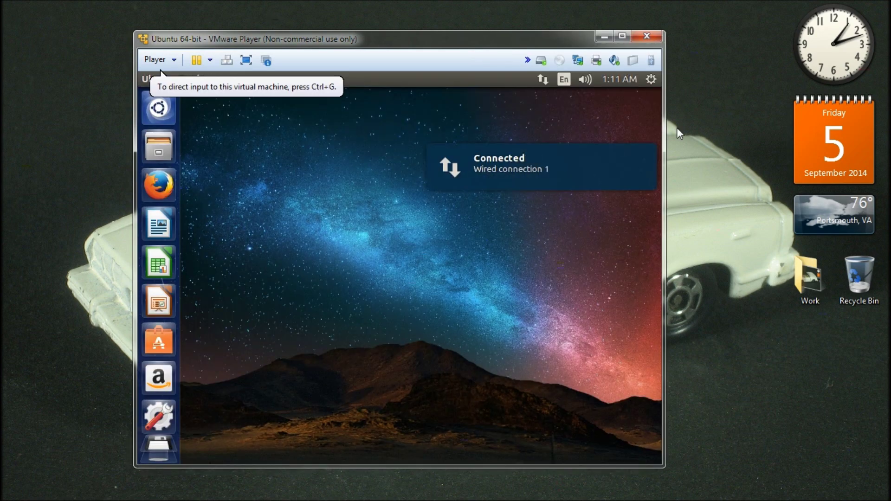
Step: Shut down the Ubuntu guest through the gear menu's Shut Down option and confirm
click(652, 84)
click(652, 79)
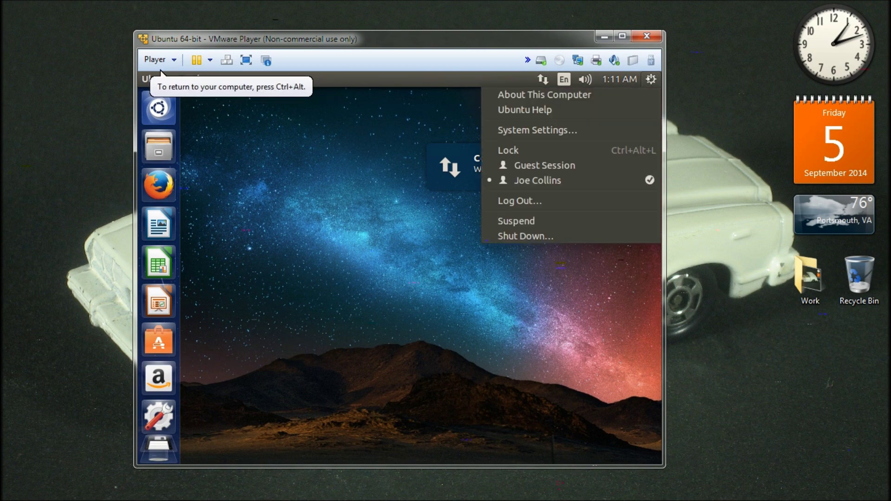
click(615, 235)
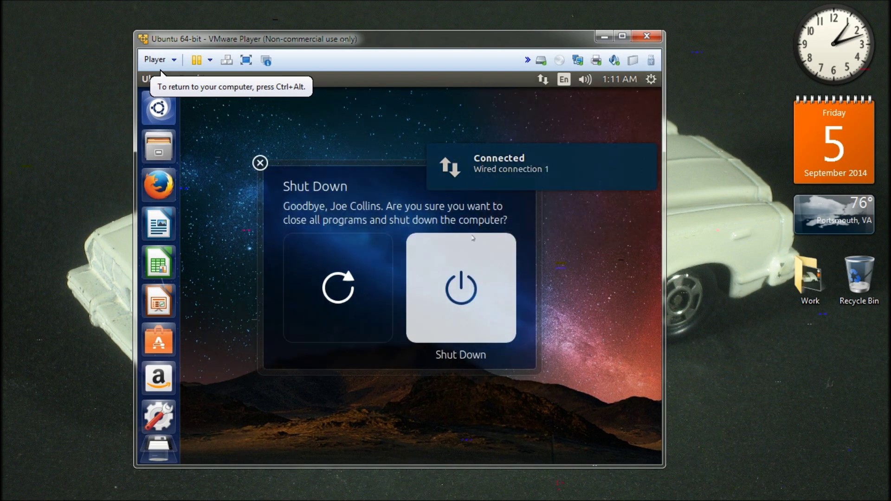
click(445, 297)
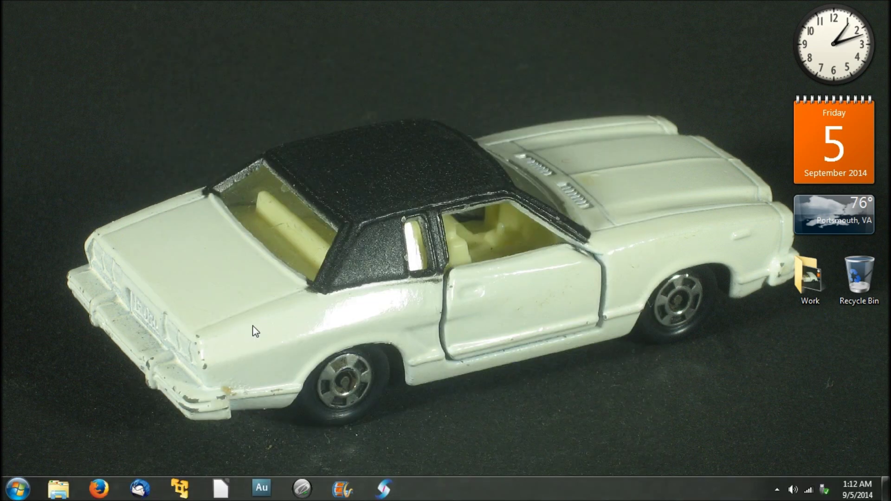
Step: Delete Ubuntu 64-bit from disk via its library context menu and confirm the permanent deletion
click(179, 490)
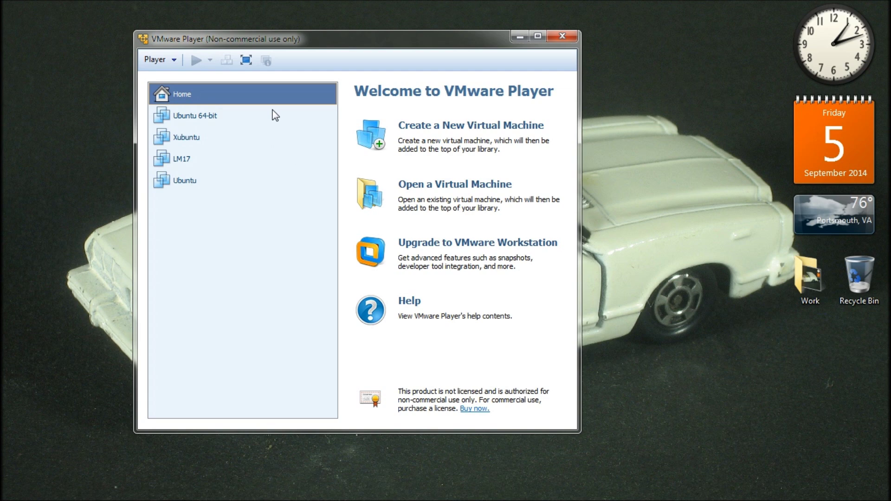
click(275, 116)
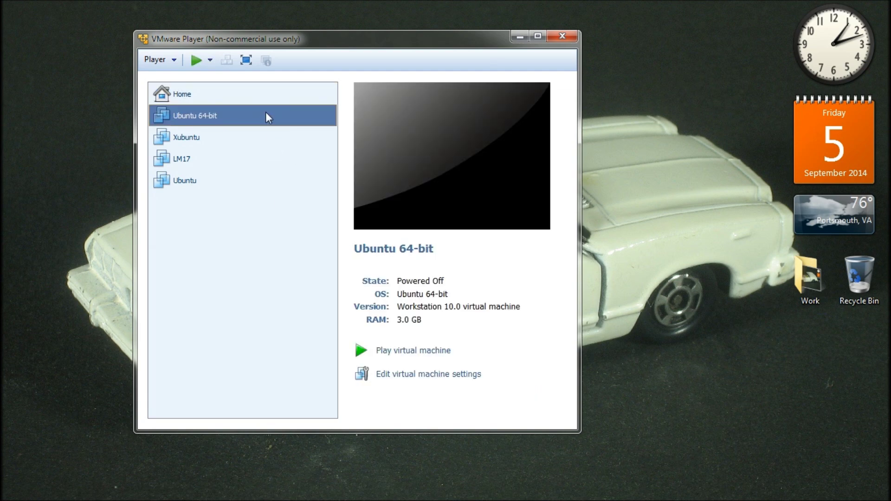
right_click(266, 114)
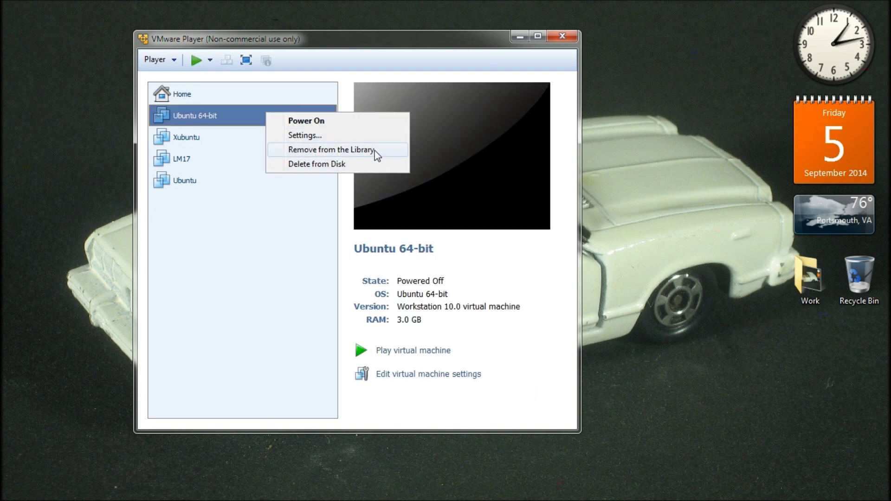
click(347, 165)
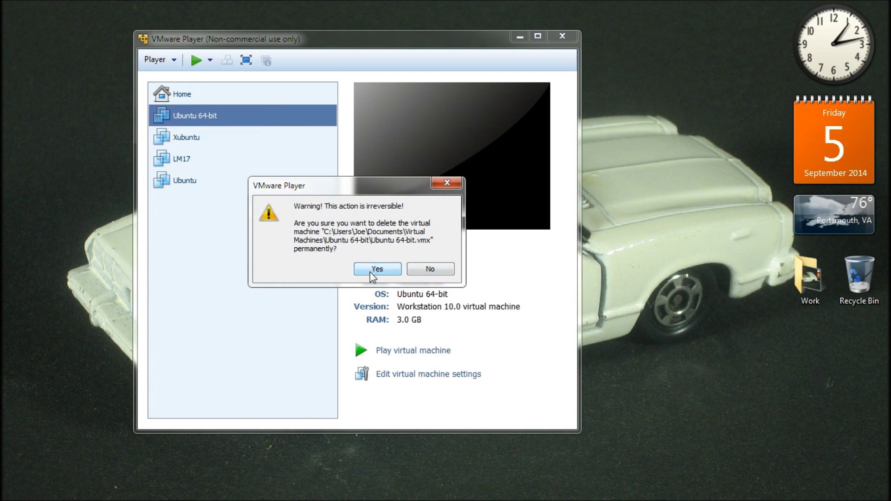
click(370, 272)
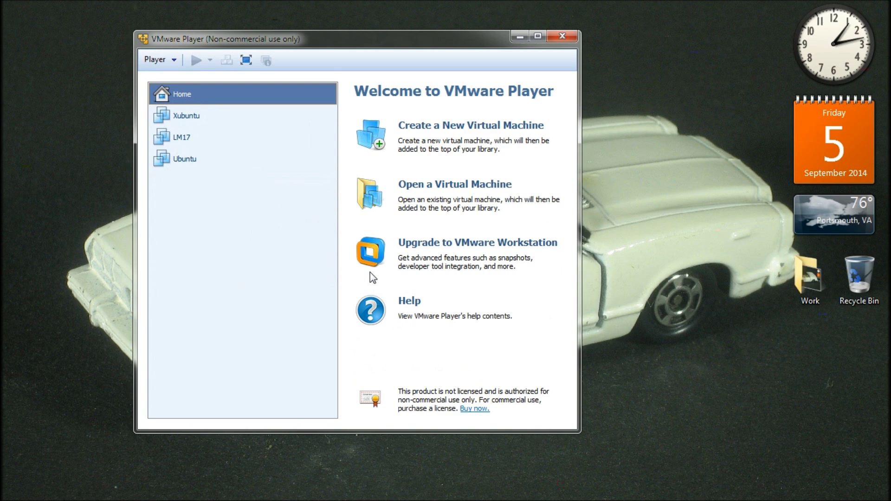